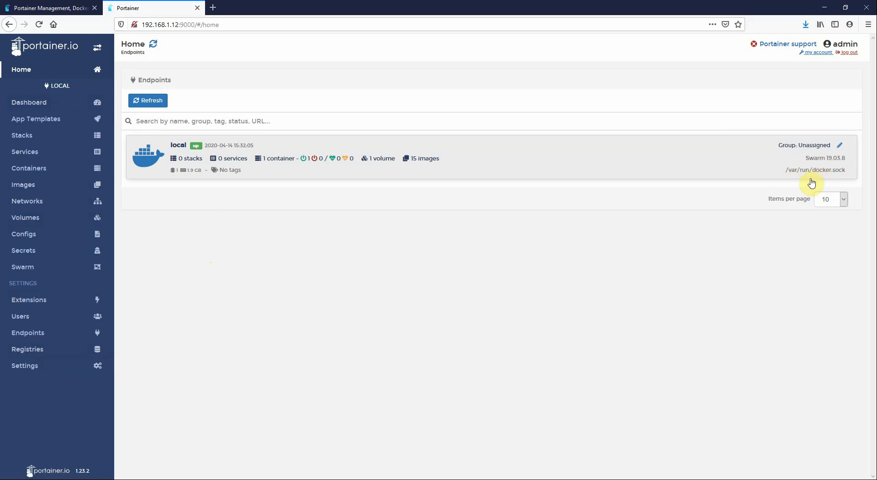
Review the containers and volumes in Portainer, then return to the endpoints home page
left_click(54, 169)
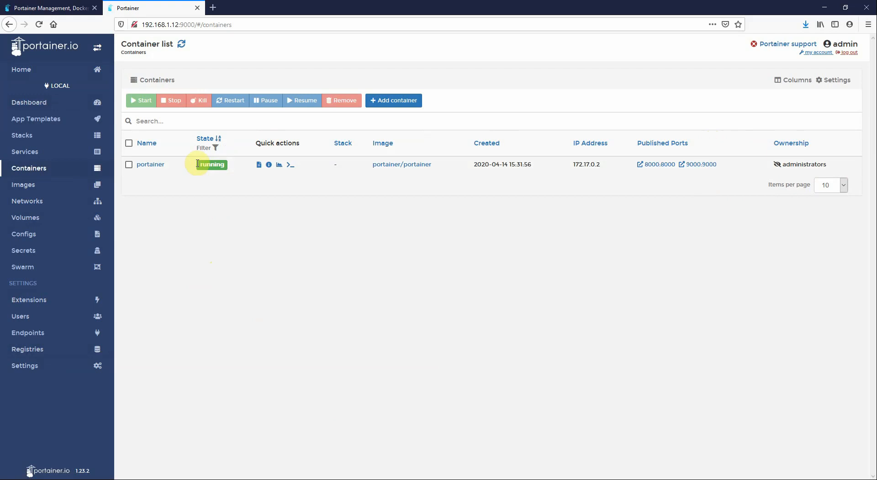
left_click(30, 218)
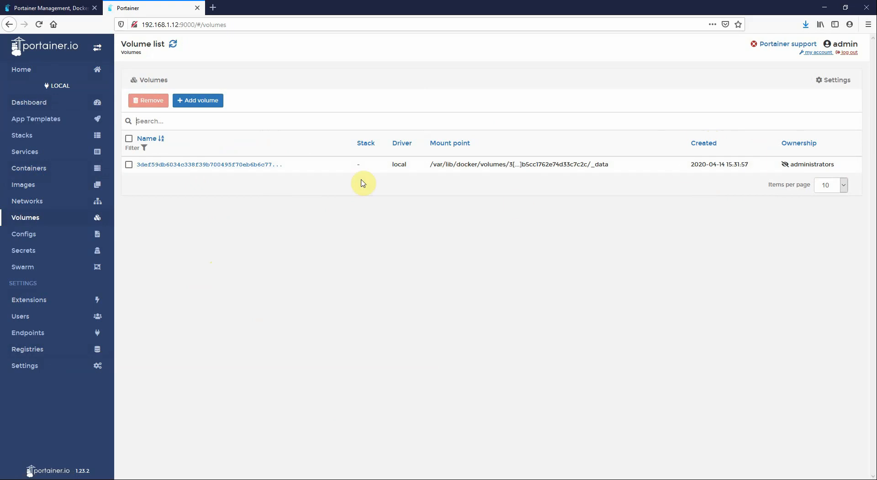
left_click(27, 79)
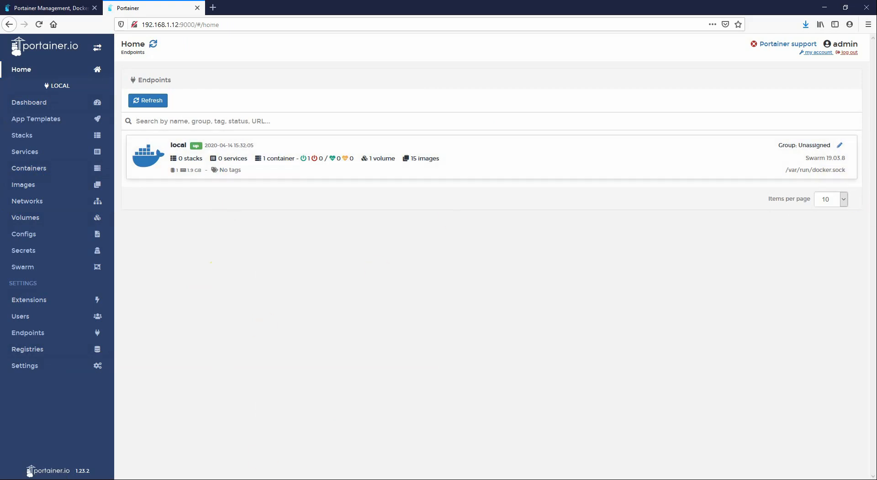
On node1, stop and remove portainer container 022 and confirm none remain running
key("alt+Tab")
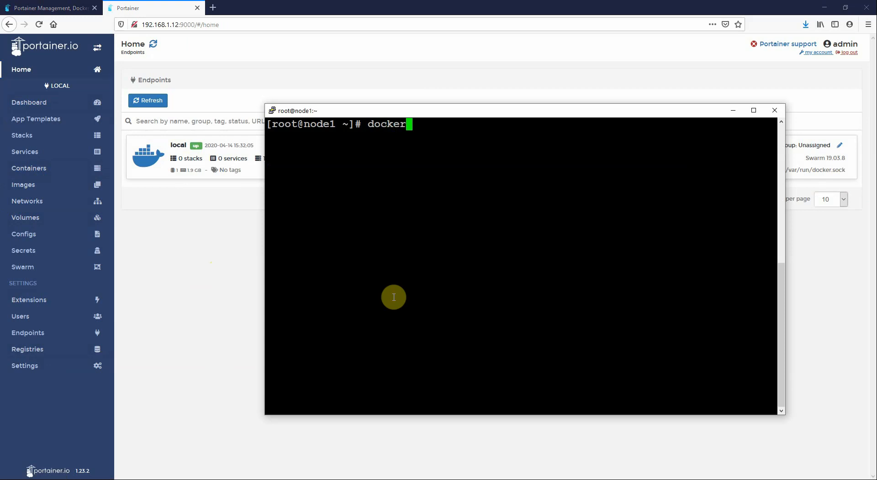
type("docker ps")
key("Return")
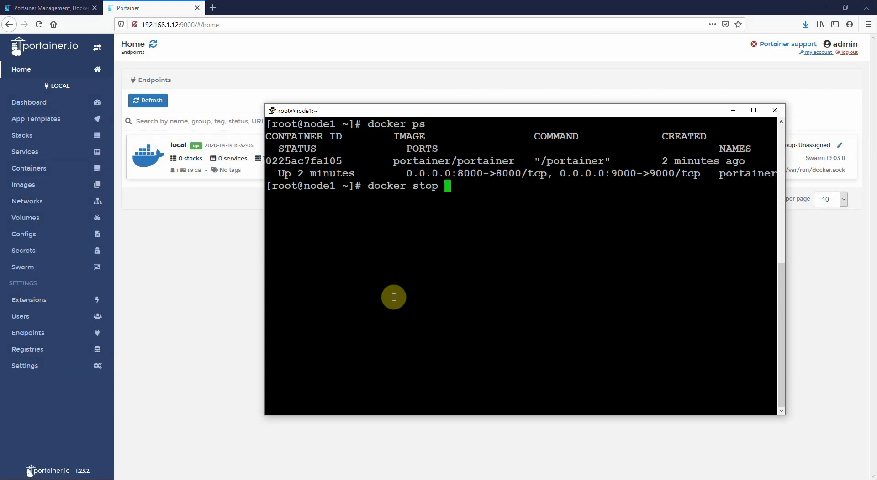
type("docker stop 022")
key("Return")
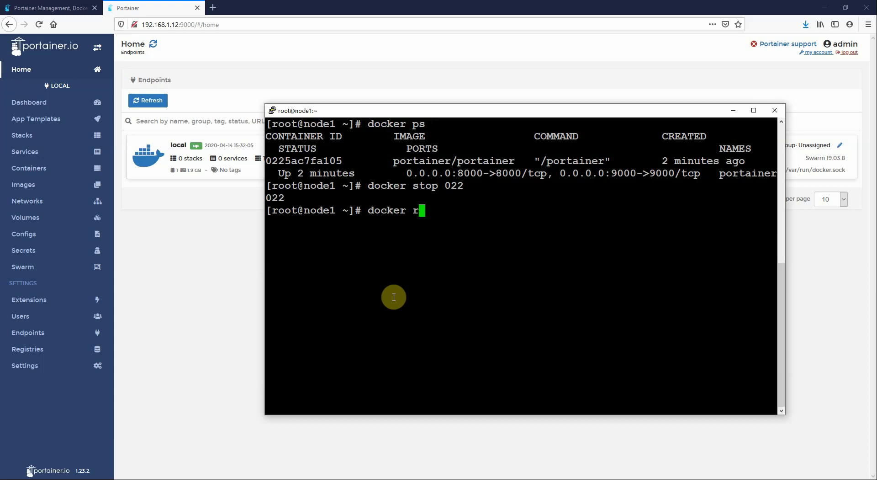
type("docker rm 022")
key("Return")
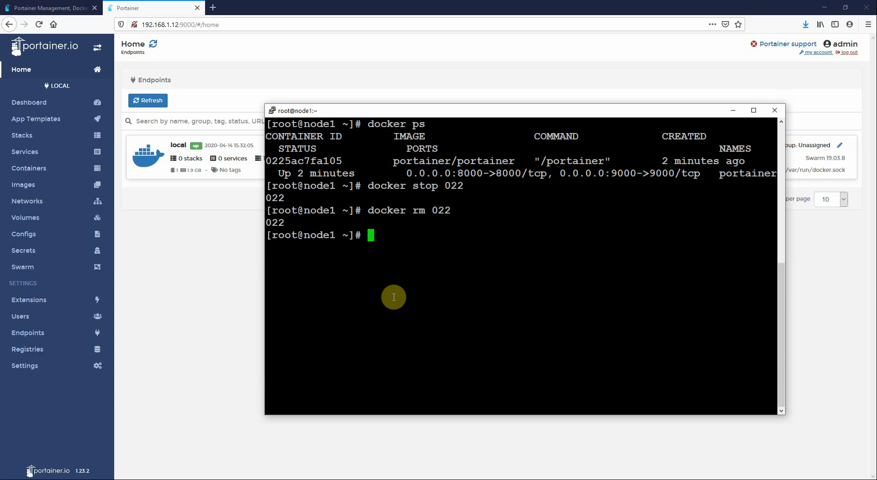
type("docker ps")
key("Return")
left_click(42, 6)
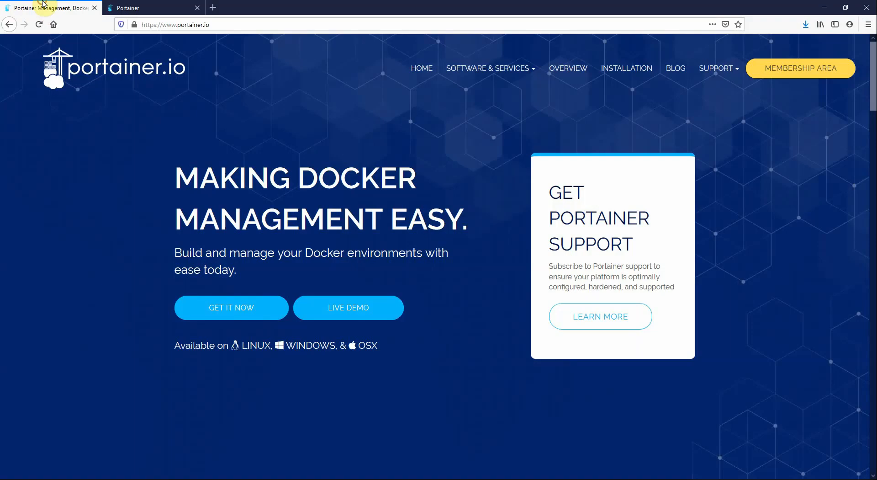
Copy the curl download line from the 'Manage a LINUX Swarm cluster' installation instructions
left_click(222, 310)
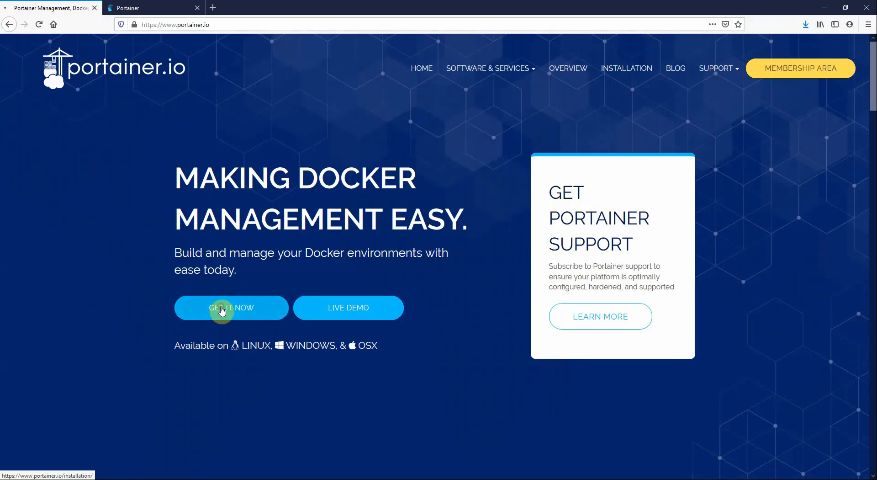
scroll(102, 280, "down", 5)
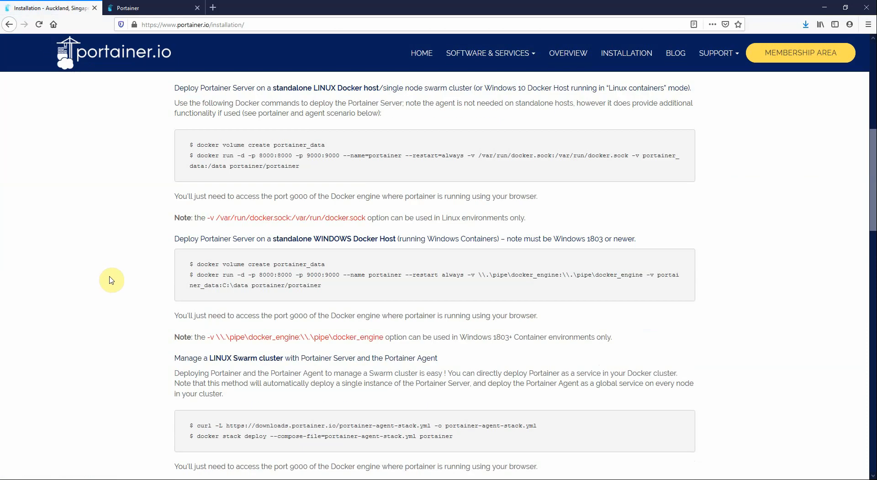
scroll(235, 264, "down", 3)
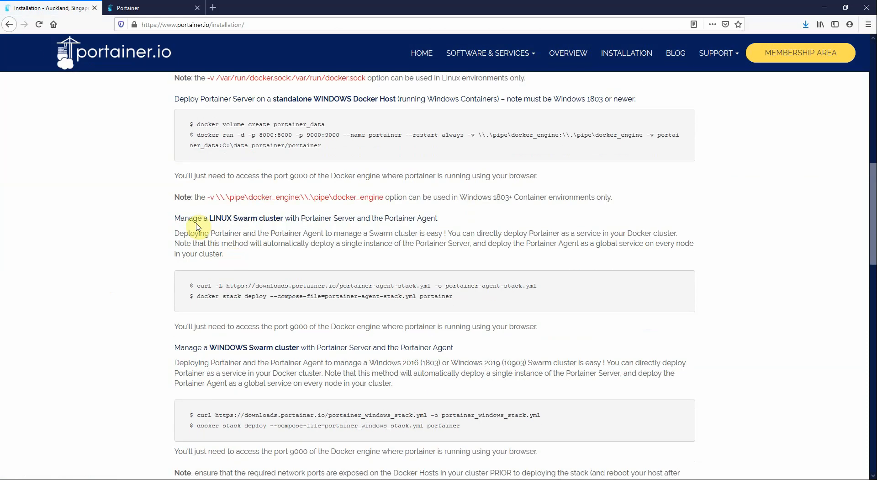
mouse_move(180, 219)
left_mouse_down()
mouse_move(438, 220)
mouse_move(170, 218)
left_mouse_up()
left_click(438, 221)
left_click(465, 272)
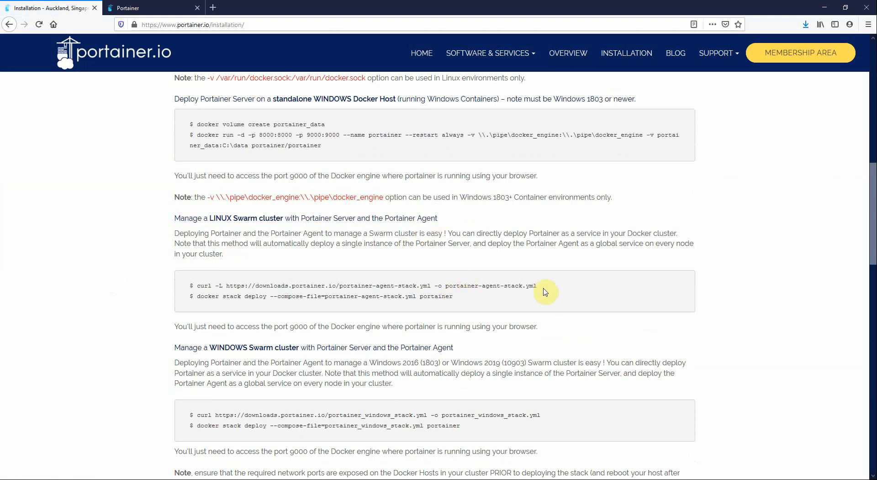
left_click_drag(512, 286, 268, 284)
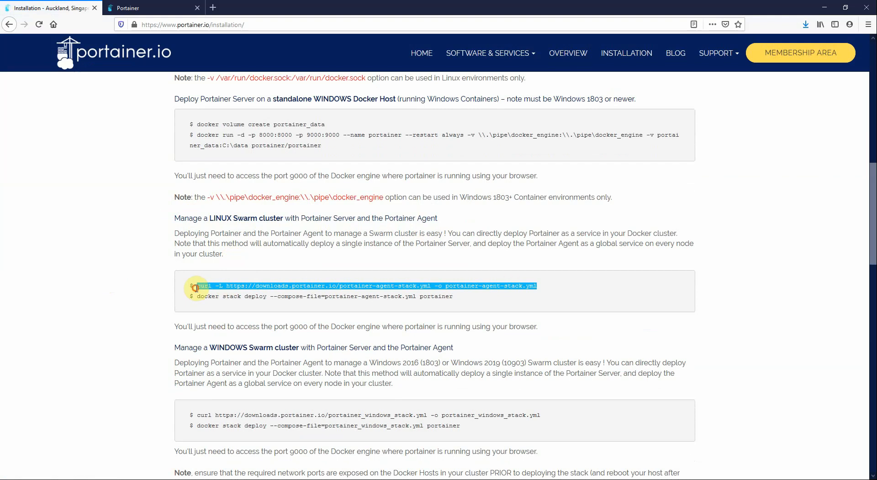
key("ctrl+c")
Run the copied curl command to download portainer-agent-stack.yml on node1
left_click(248, 475)
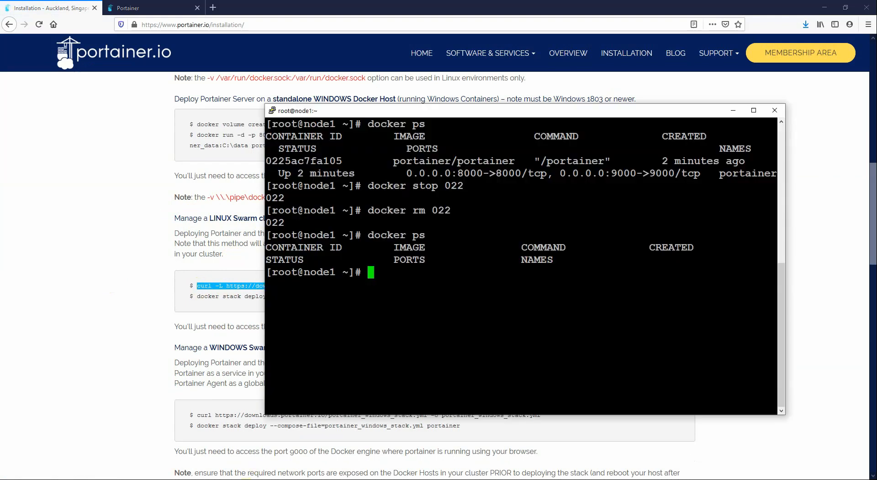
right_click(441, 312)
key("Return")
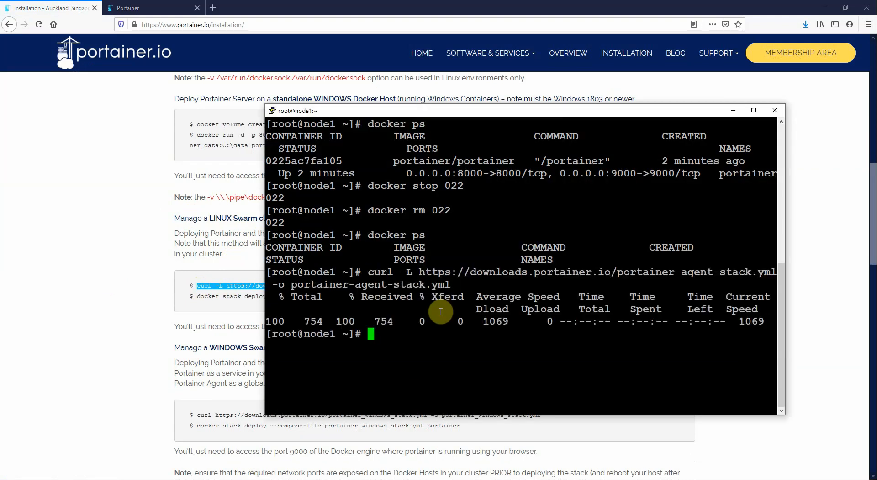
Copy and run the docker stack deploy command to deploy the portainer stack
left_click(133, 298)
left_click_drag(459, 299, 212, 296)
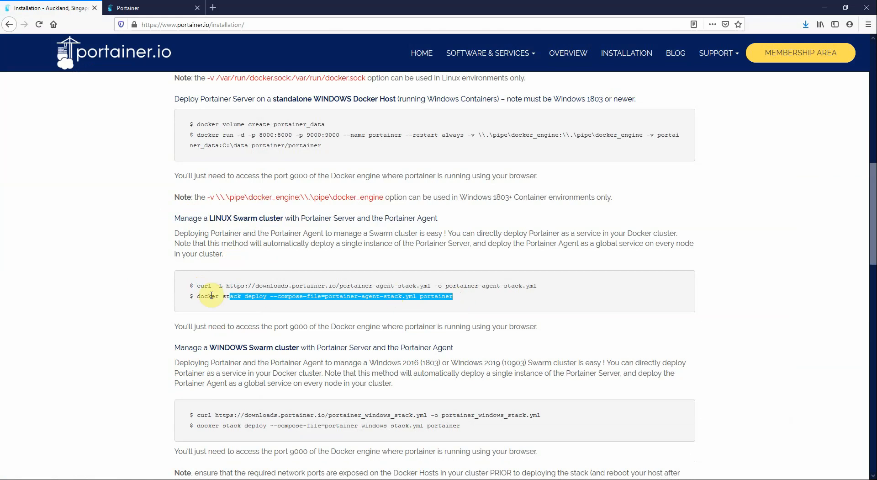
key("alt+Tab")
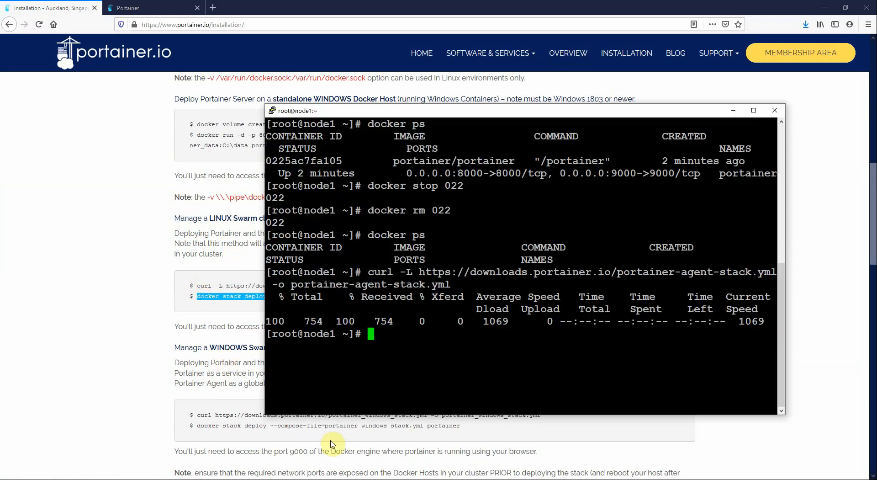
right_click(401, 357)
key("Return")
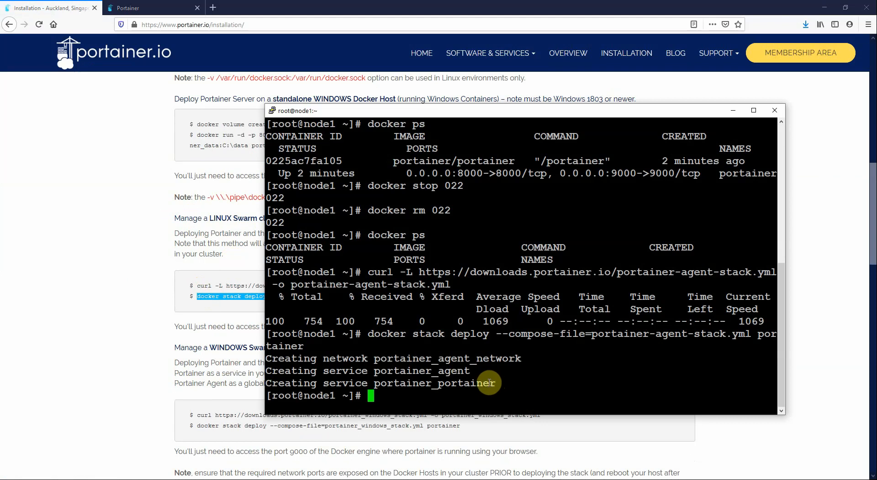
Reload Portainer and create the initial administrator user by confirming its password
left_click(148, 11)
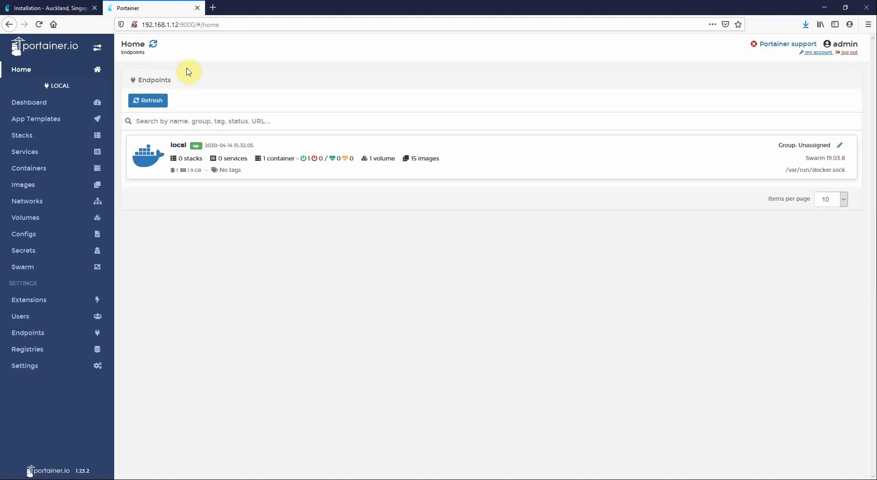
key("F5")
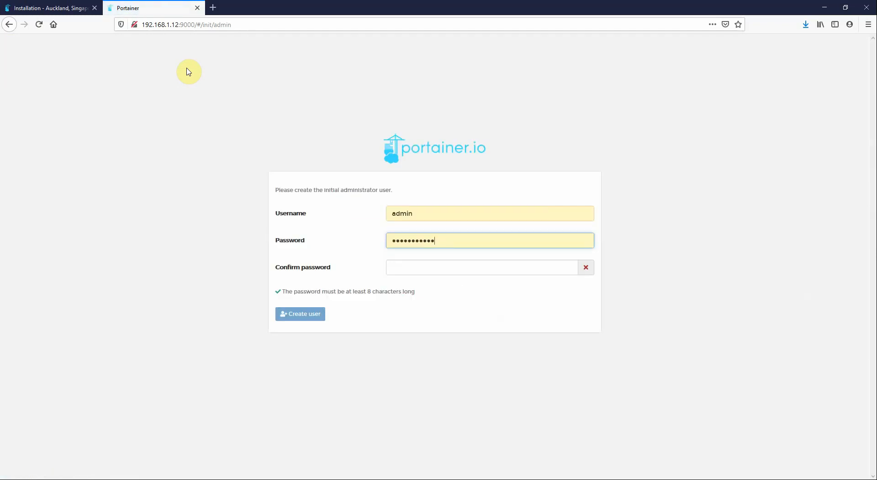
key("Tab")
type("••")
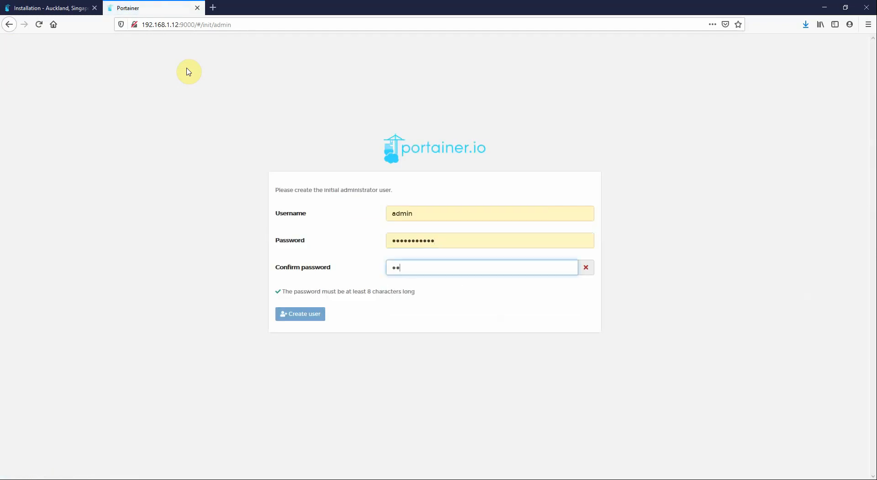
type("••••••••••")
key("Return")
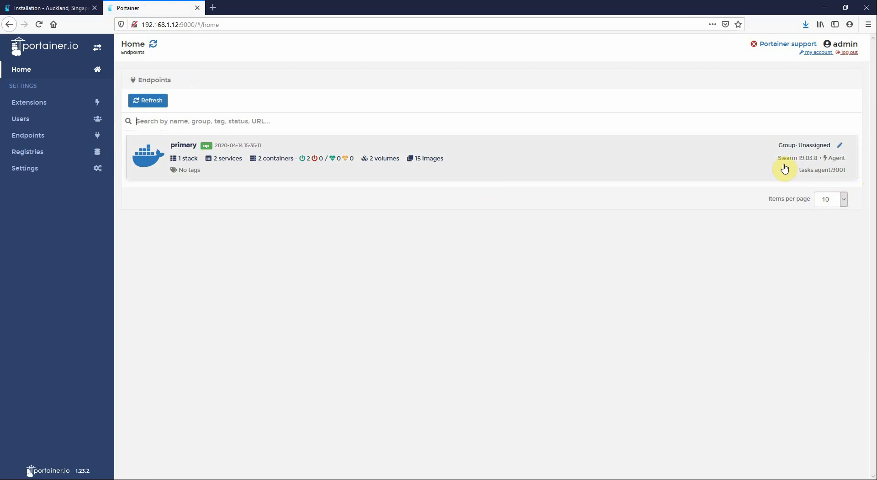
Check the primary endpoint's containers, browse the portainer_portainer_data volume, then return to containers
left_click(222, 162)
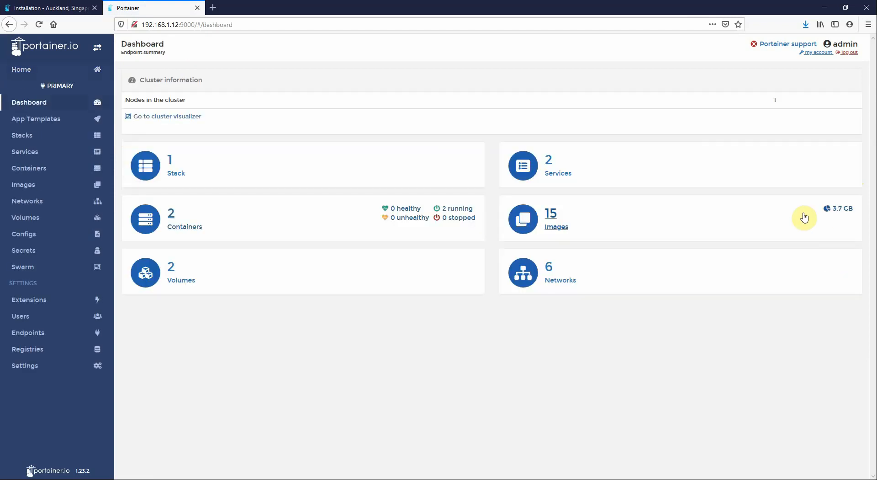
left_click(76, 173)
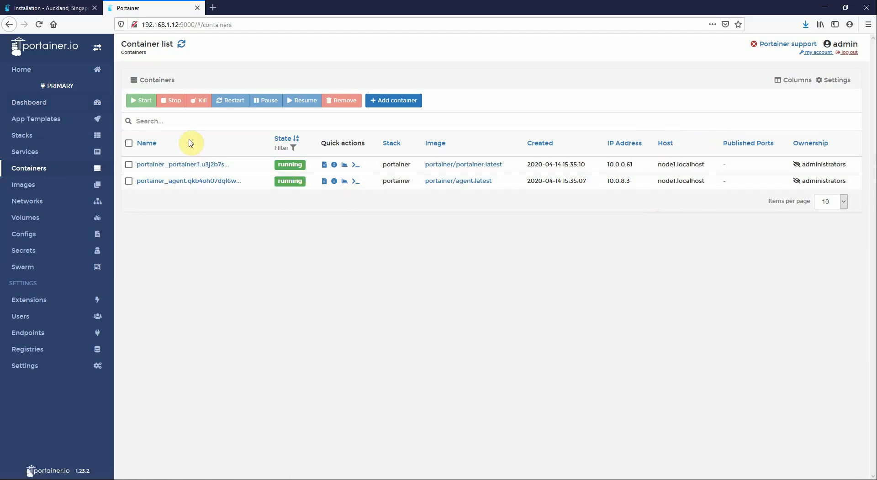
left_click(35, 220)
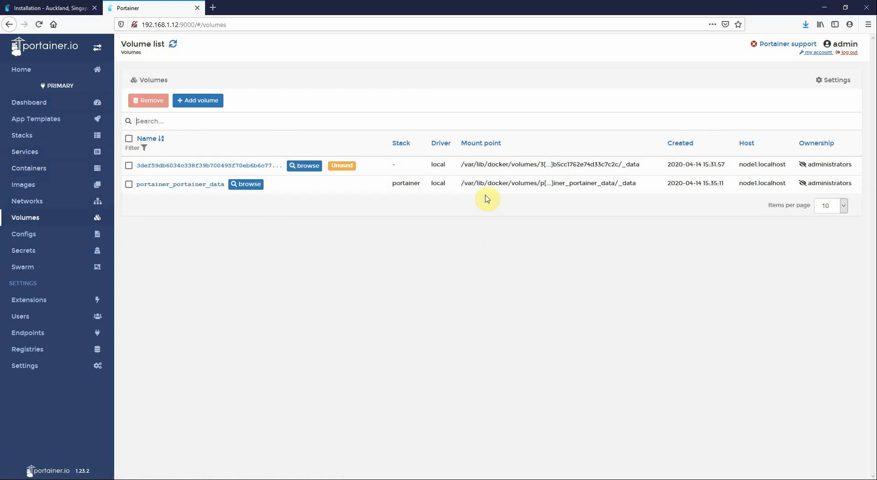
left_click(246, 184)
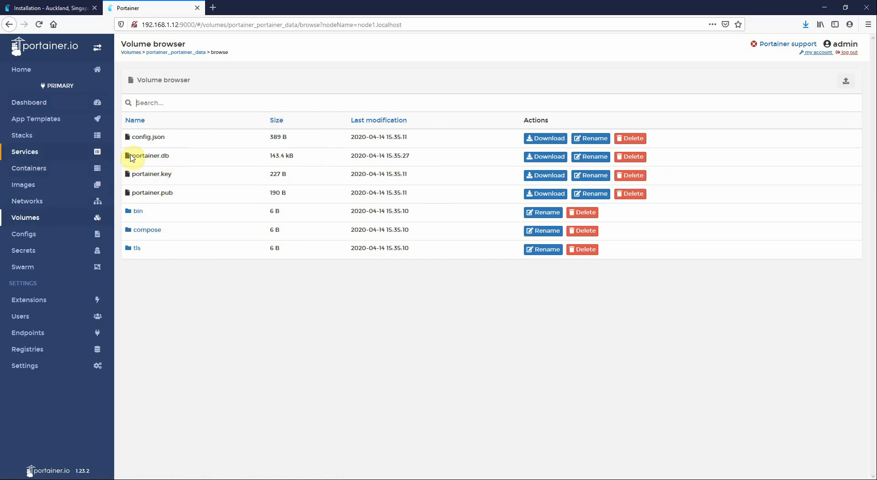
left_click(21, 219)
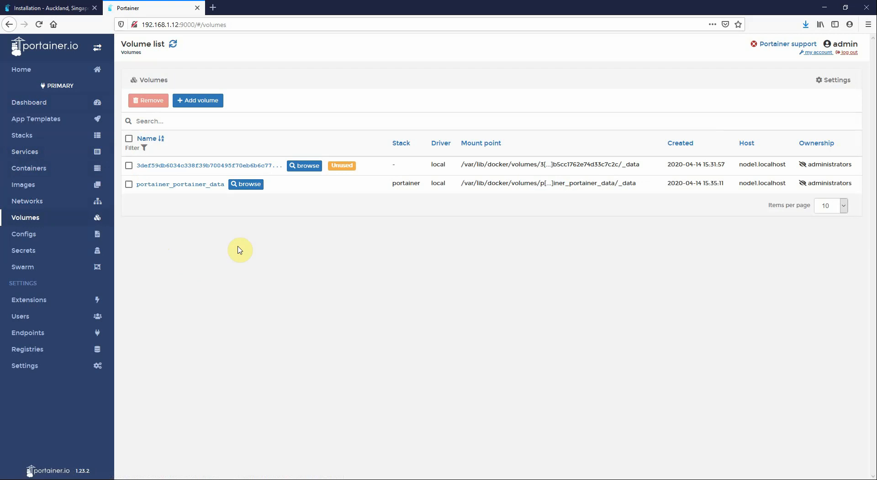
left_click(34, 168)
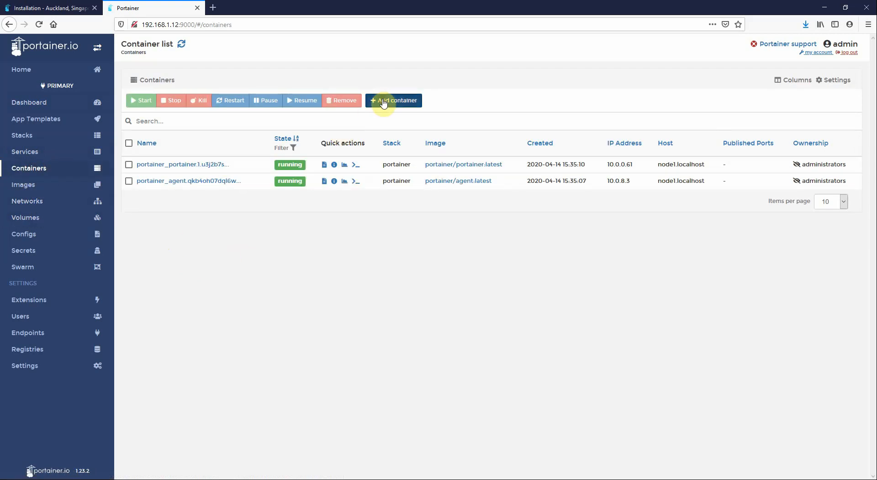
Add a new local volume named test from the Volumes page
left_click(379, 100)
left_click(224, 91)
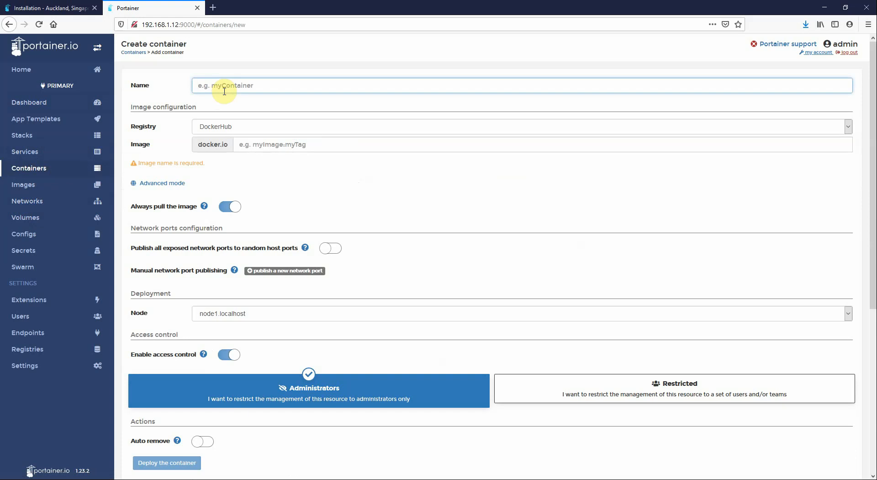
left_click(23, 218)
left_click(201, 103)
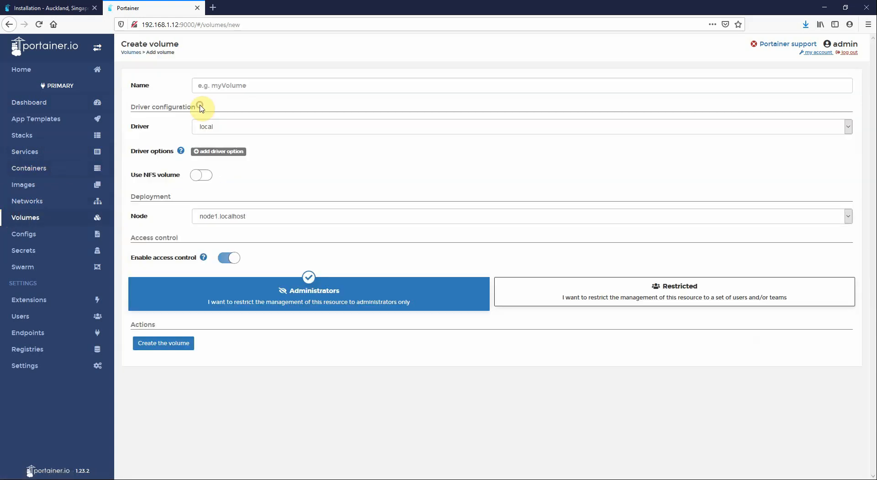
left_click(219, 87)
type("test")
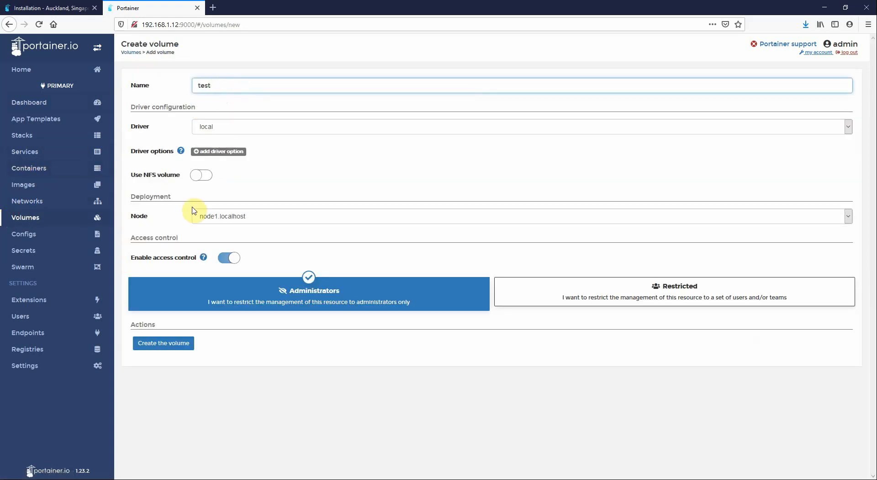
left_click(163, 342)
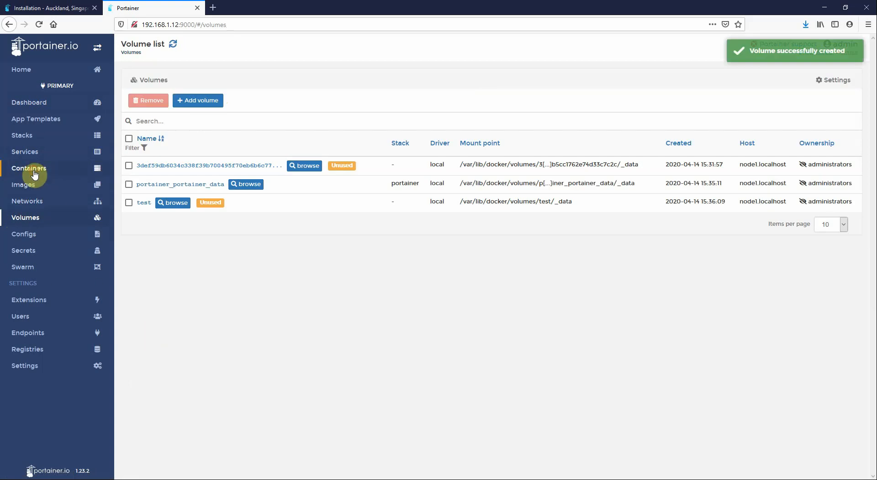
left_click(35, 169)
Start a new container named test1 using busybox:latest with command ping 127.0.0.1
left_click(383, 99)
left_click(249, 81)
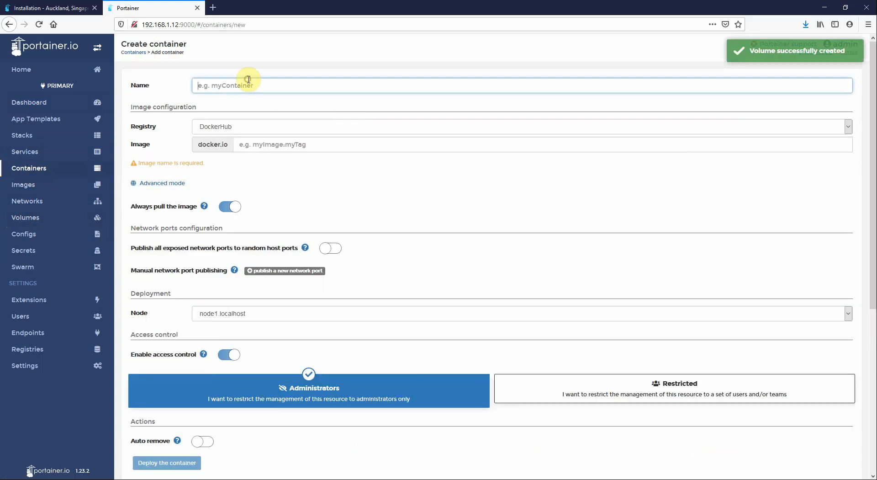
type("test1")
key("Tab")
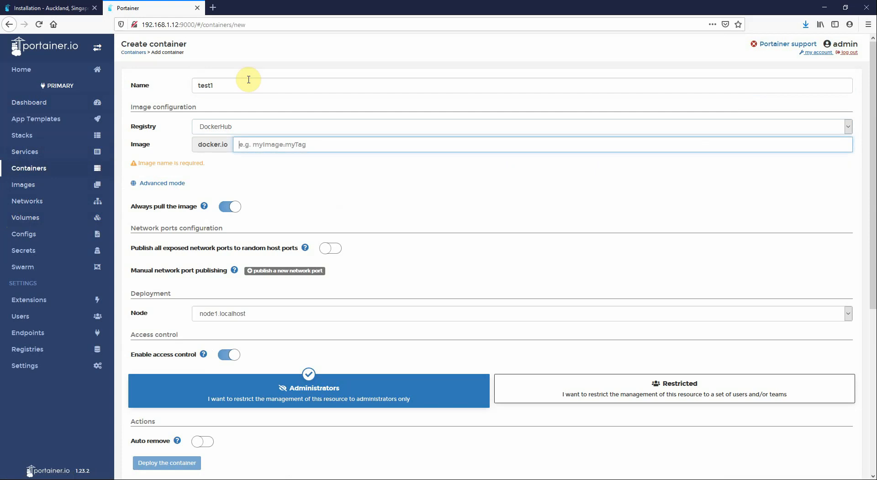
type("busy")
left_click(268, 162)
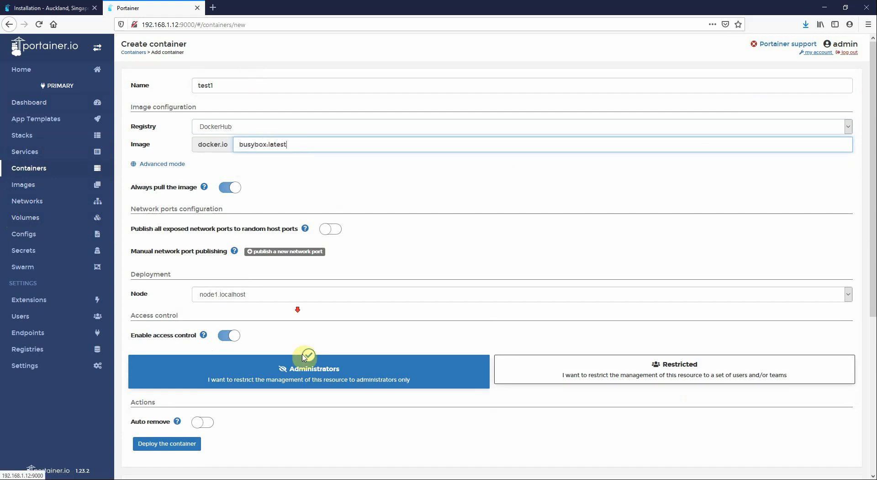
scroll(255, 393, "down", 5)
left_click(234, 300)
type("ping ")
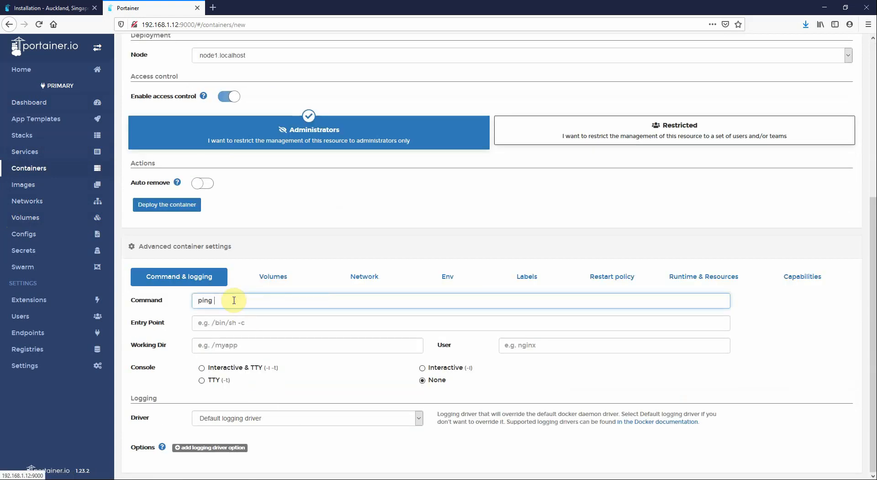
type("127.0.0.1")
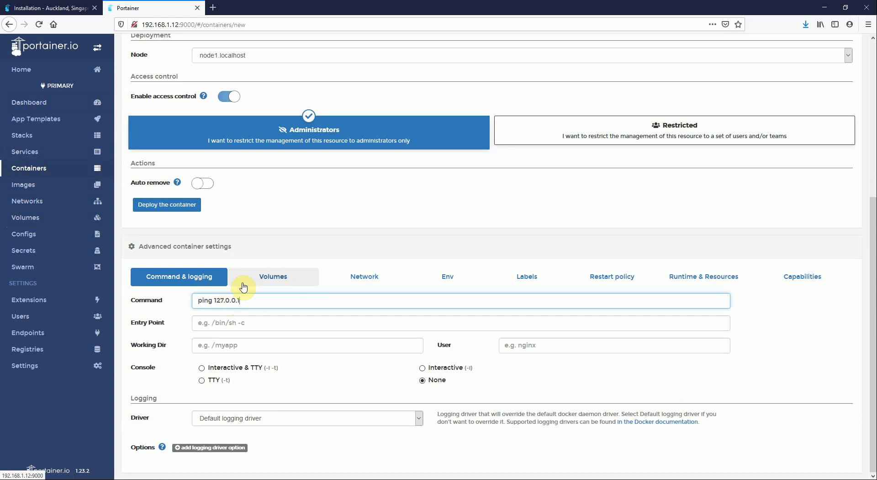
Mount the test volume at /test and deploy the test1 container
left_click(211, 368)
left_click(275, 281)
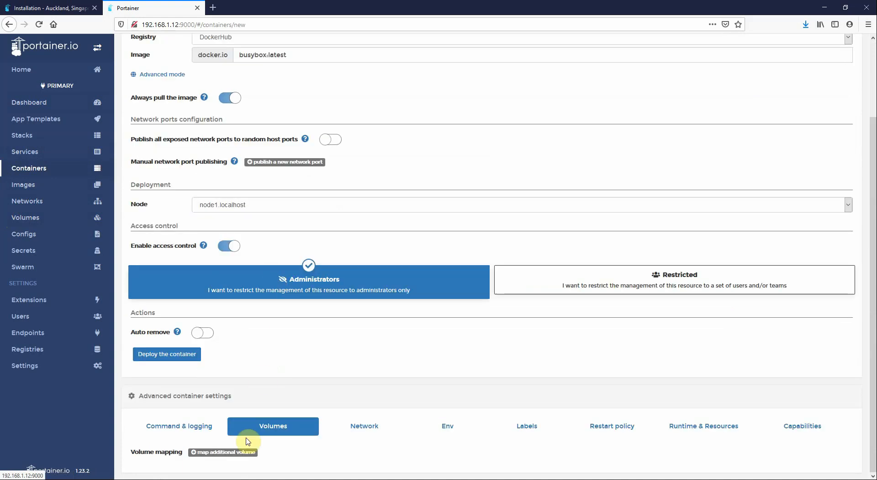
left_click(239, 395)
left_click(292, 451)
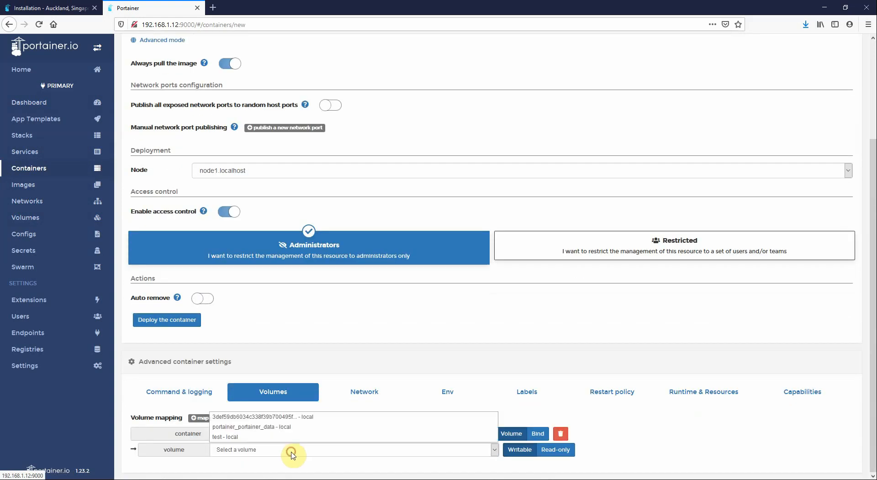
left_click(247, 436)
left_click(275, 433)
type("/test")
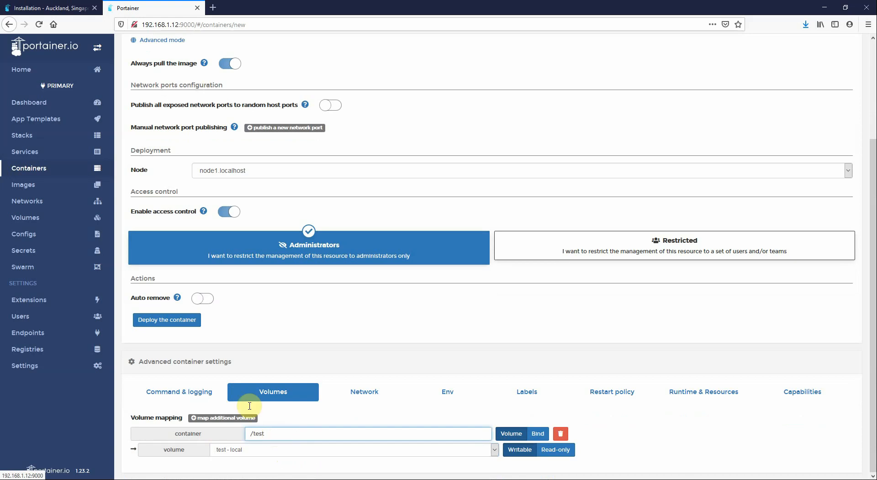
left_click(160, 320)
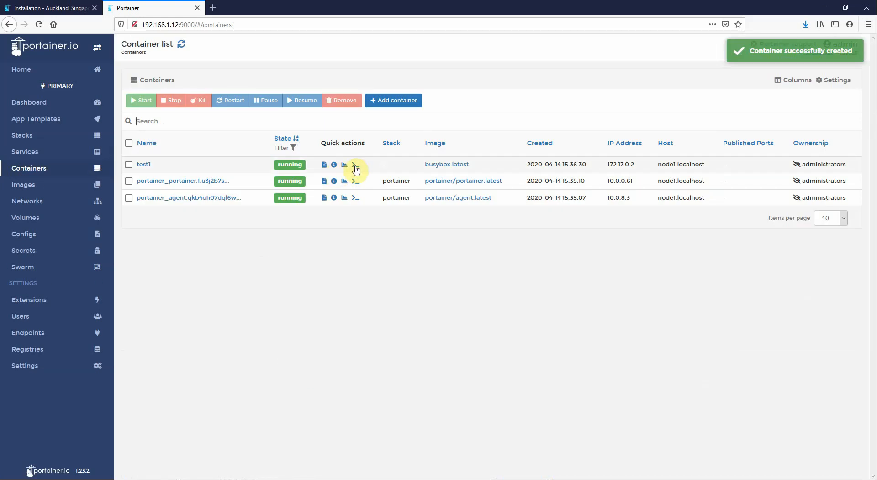
Connect to a /bin/sh exec console in the test1 container
left_click(356, 165)
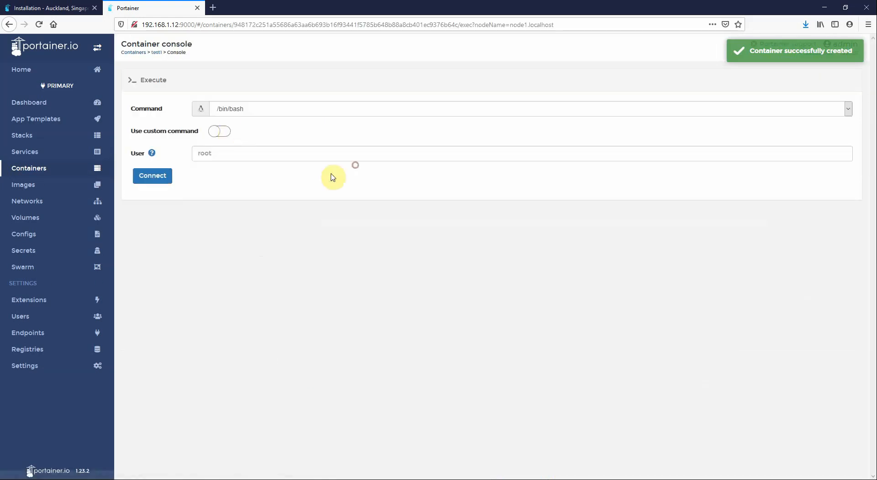
left_click(234, 109)
left_click(228, 146)
left_click(167, 176)
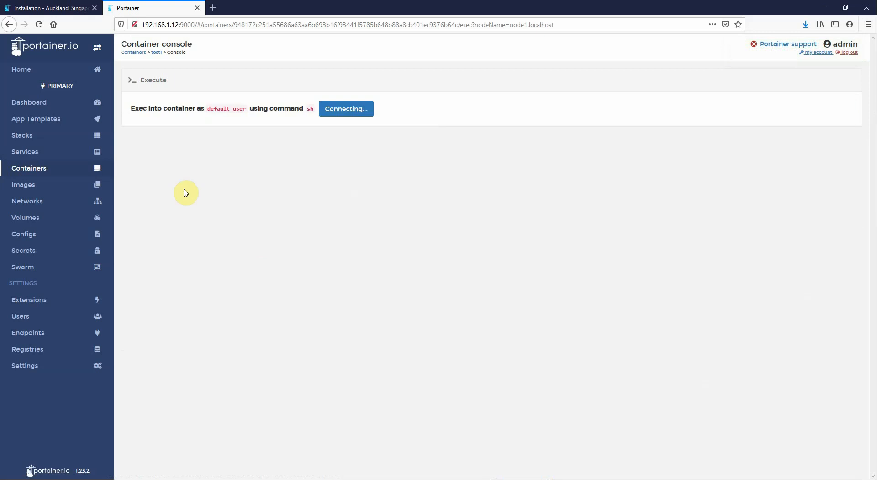
Change to /test and create an empty testfile.txt there
type("cd /te")
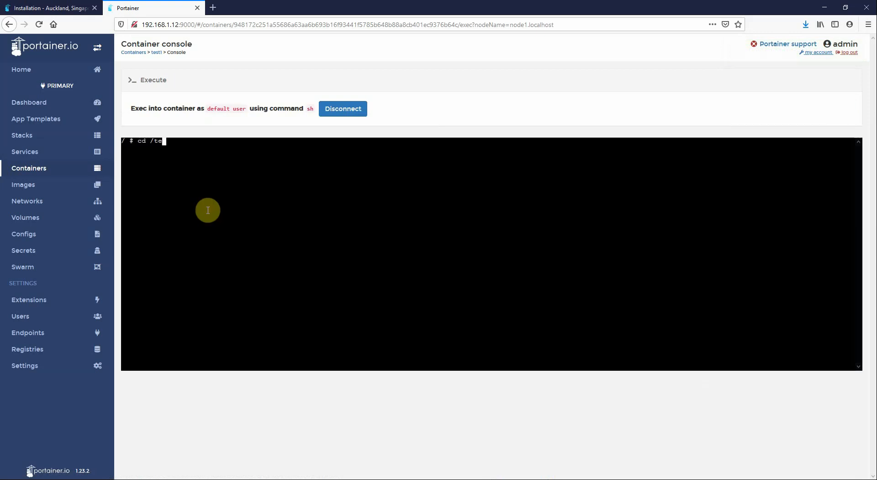
type("st")
key("Return")
type("ls")
type("touch testfile.txt")
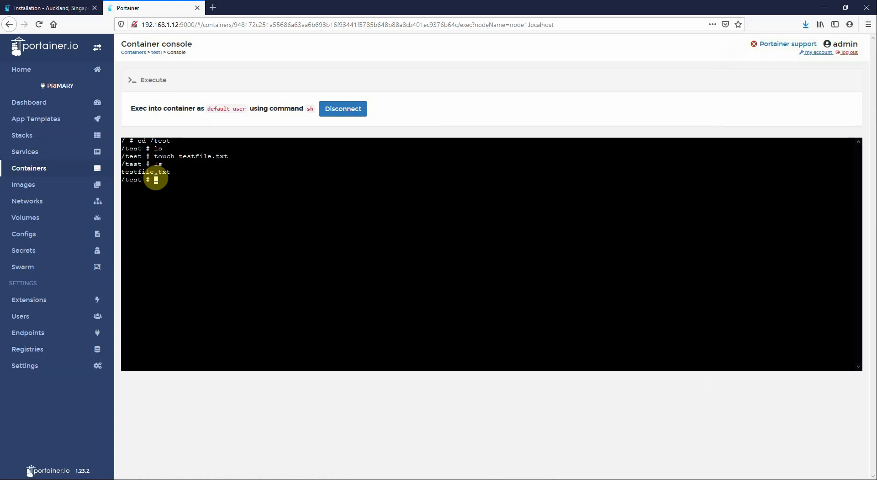
left_click(42, 222)
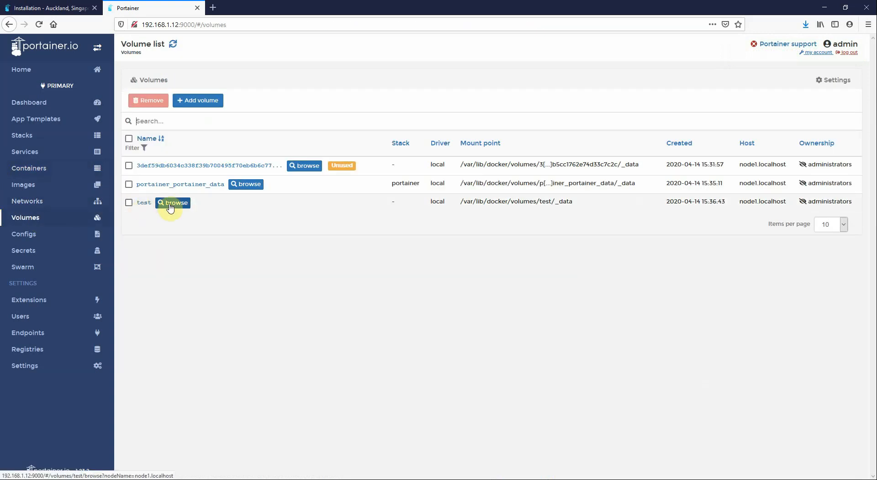
Browse the test volume and try downloading and renaming testfile.txt, cancelling both
left_click(171, 202)
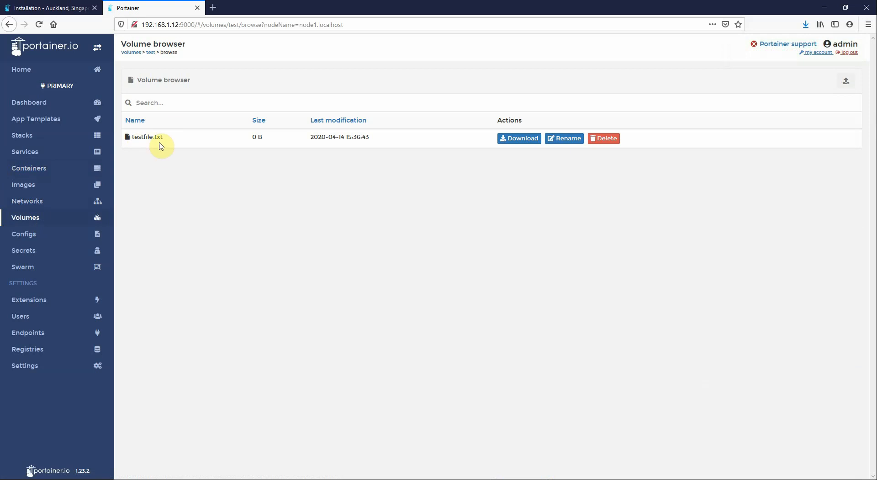
left_click(505, 141)
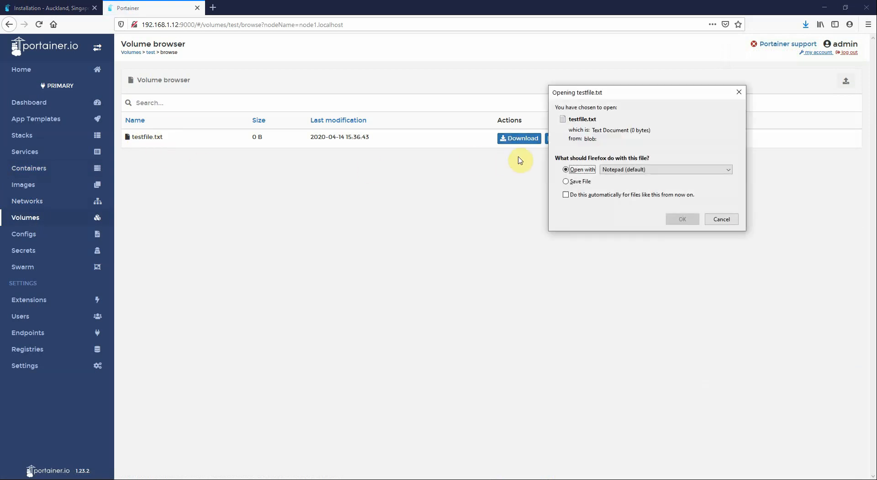
left_click(733, 221)
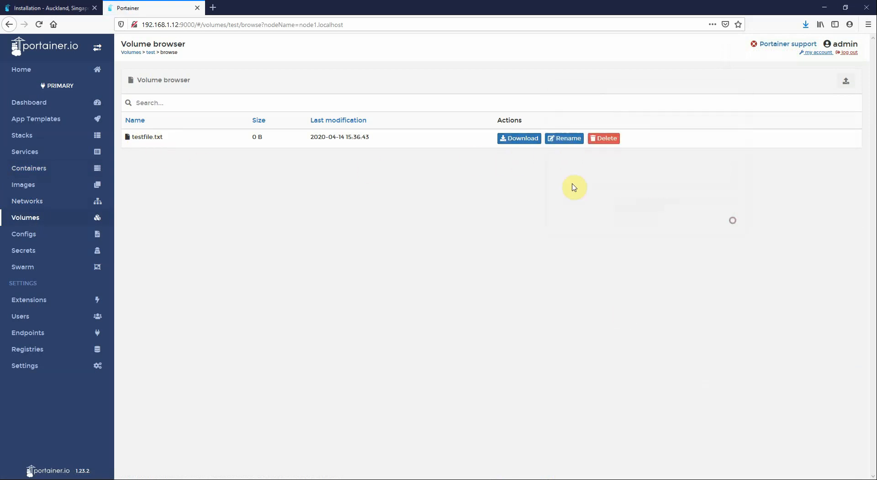
left_click(561, 143)
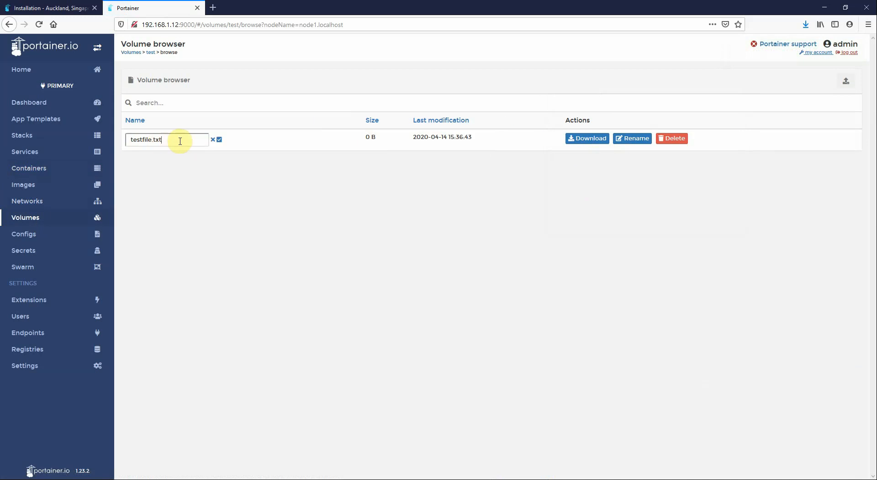
left_click(213, 140)
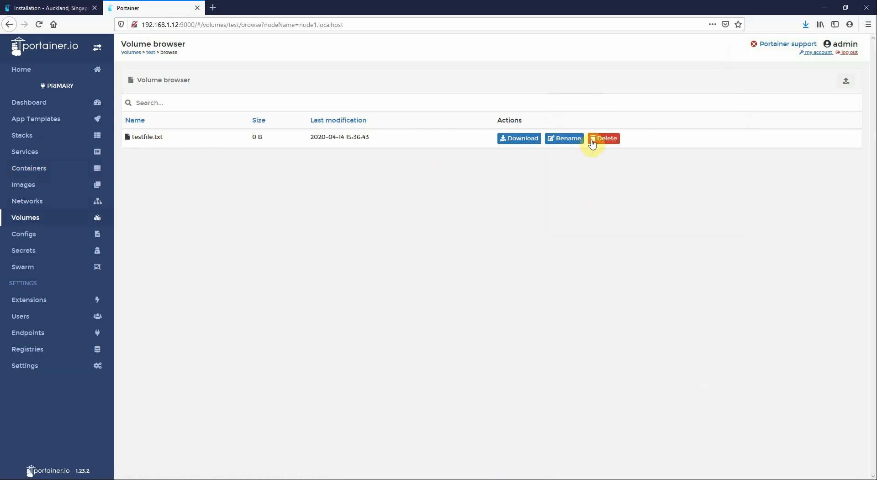
Upload File to upload.txt into the test volume
left_click(846, 84)
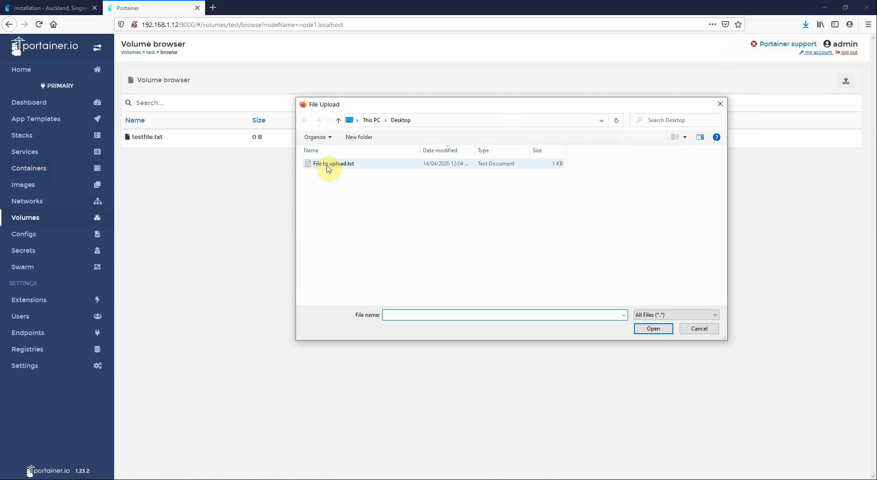
left_click(329, 168)
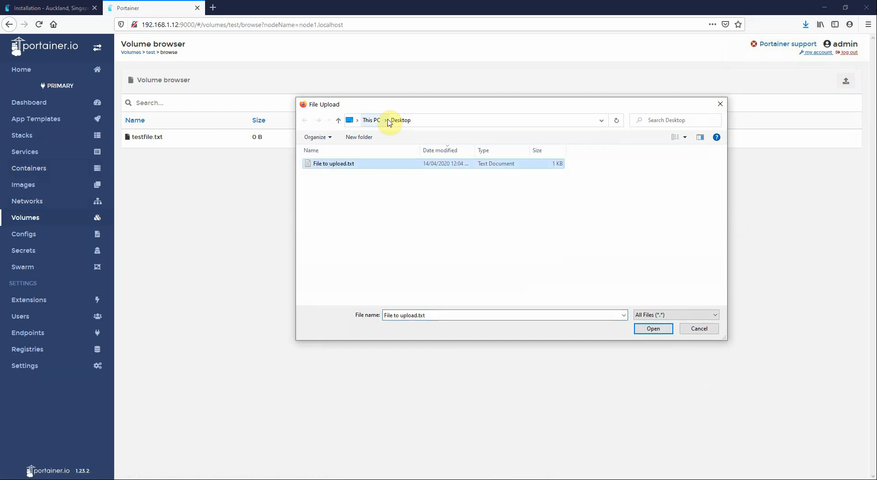
left_click(656, 330)
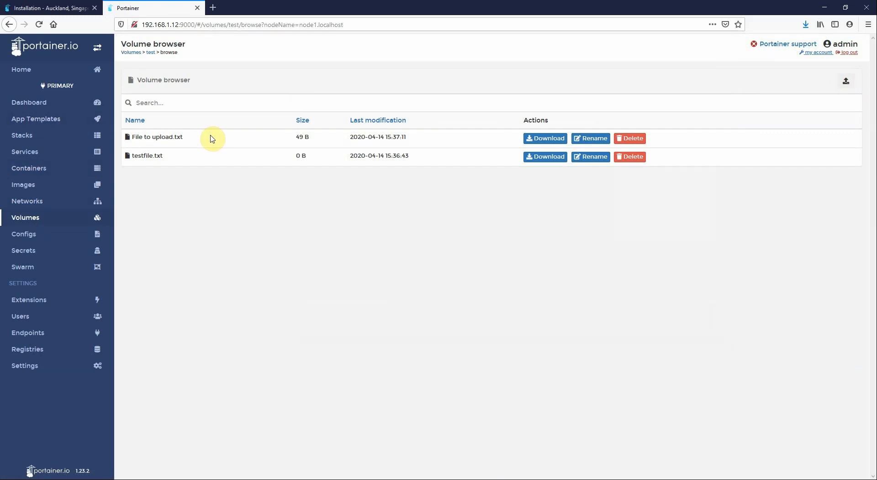
left_click(38, 176)
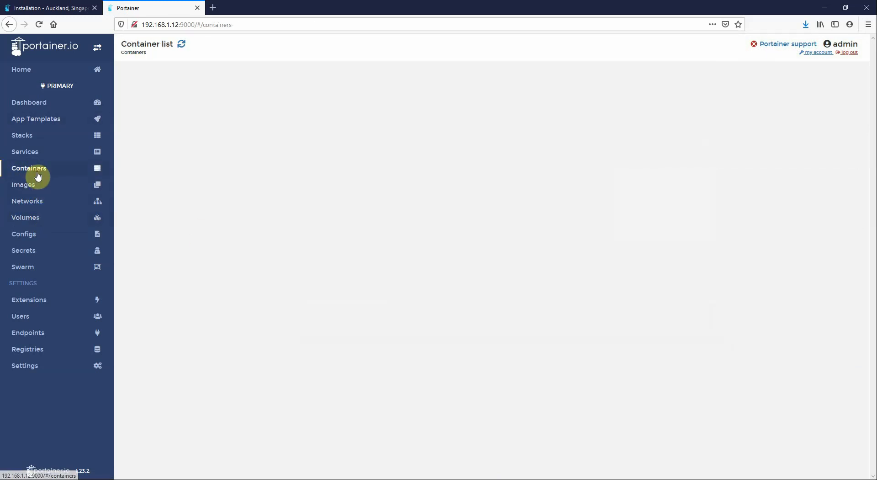
In a sh console on test1, list /test, delete everything with rm *, and disconnect
left_click(357, 164)
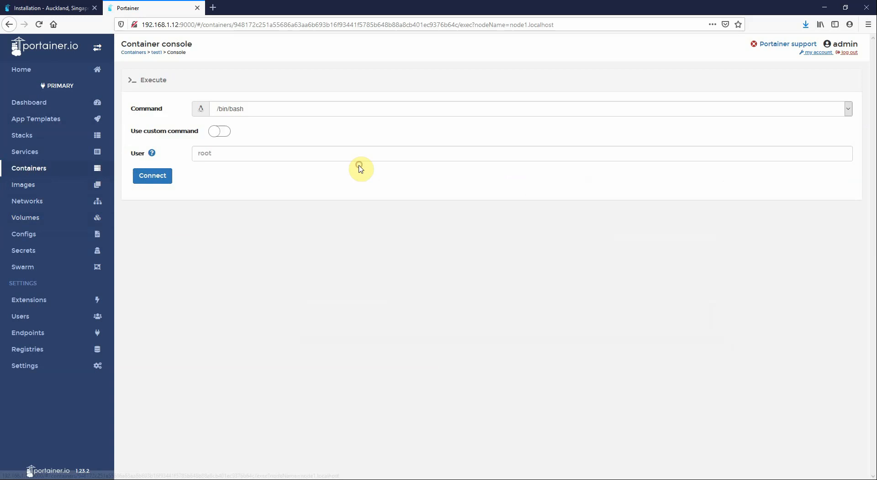
left_click(248, 110)
left_click(246, 147)
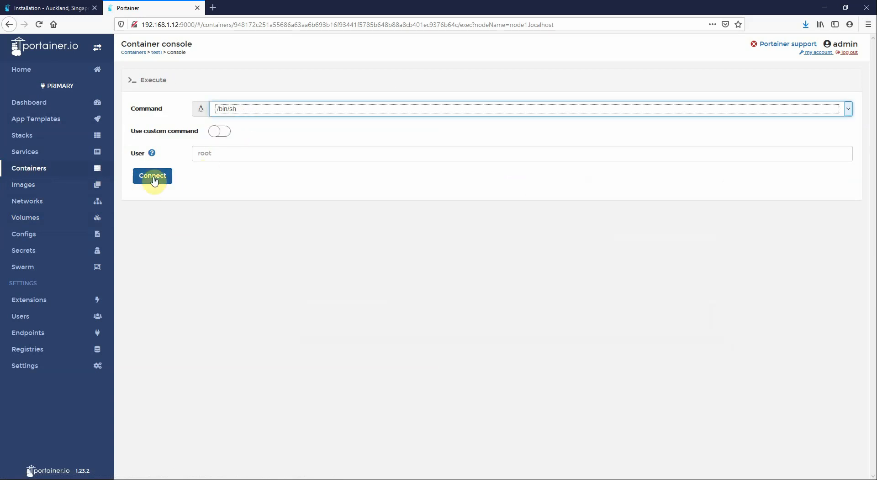
left_click(154, 176)
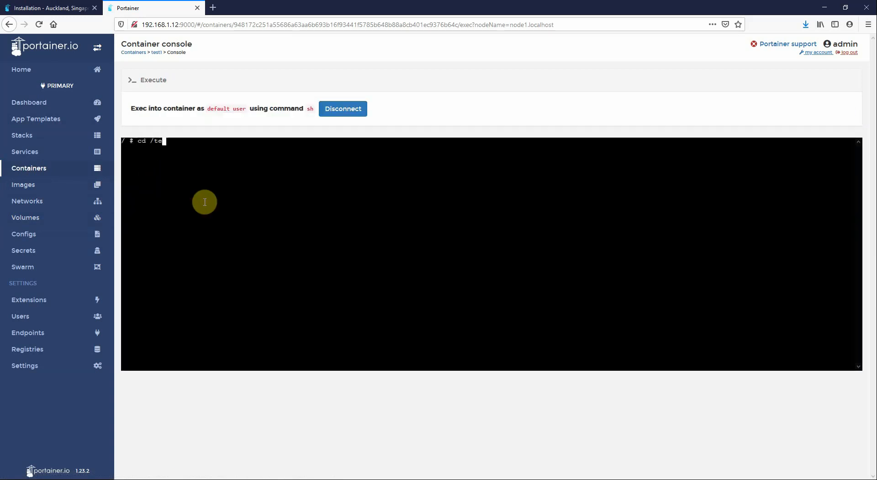
key("Return")
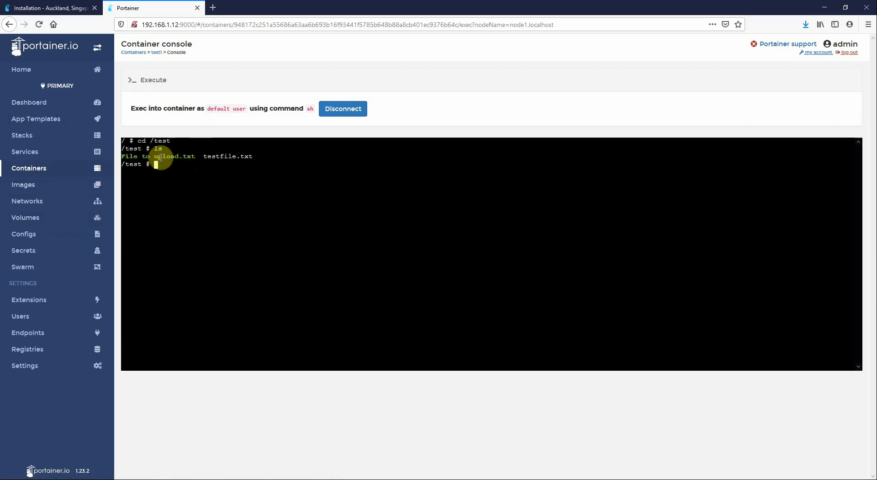
type("rm *")
key("Return")
left_click(340, 111)
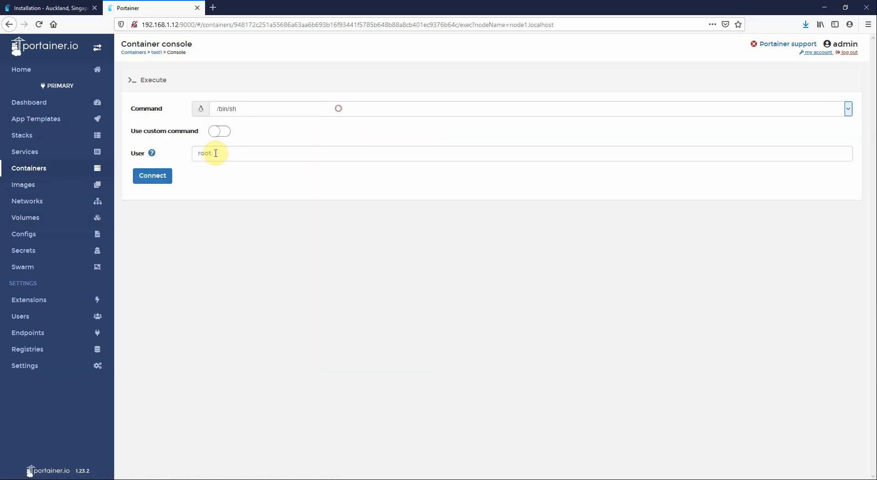
Browse the test volume to confirm it no longer holds any files
left_click(57, 217)
left_click(170, 203)
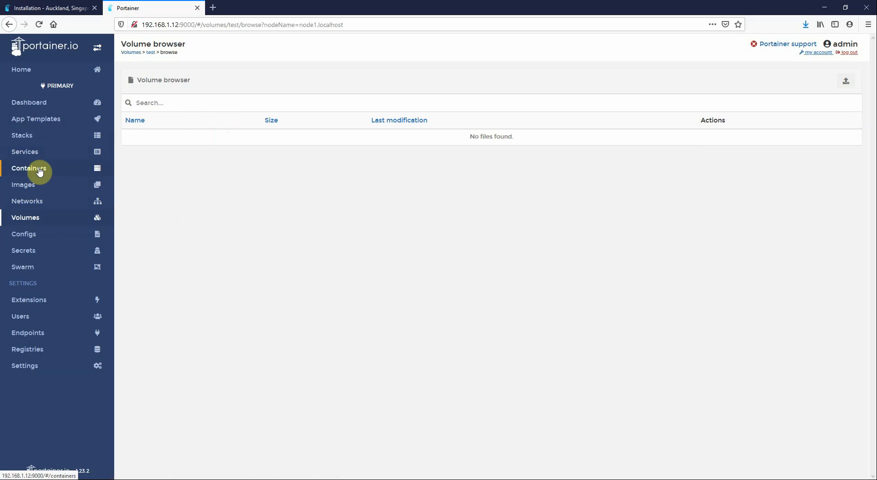
left_click(27, 152)
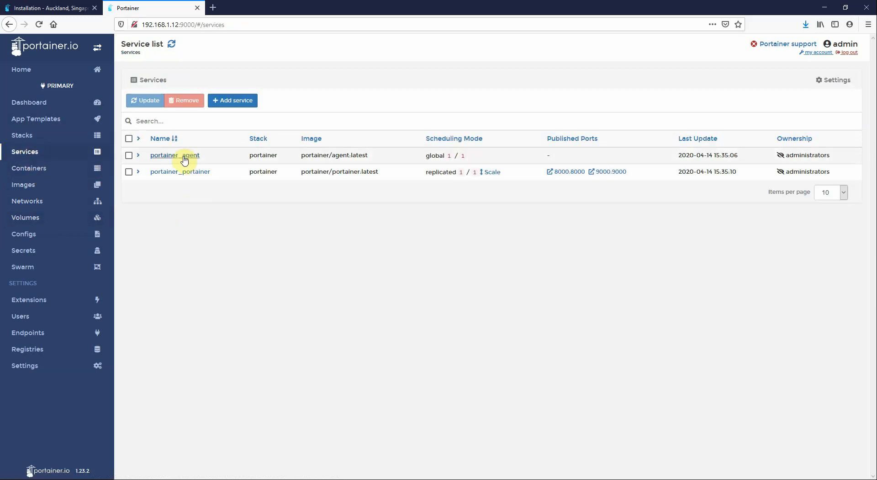
Open portainer_agent's Mounts and highlight the /var/lib/docker/volumes bind's source and target paths
left_click(161, 157)
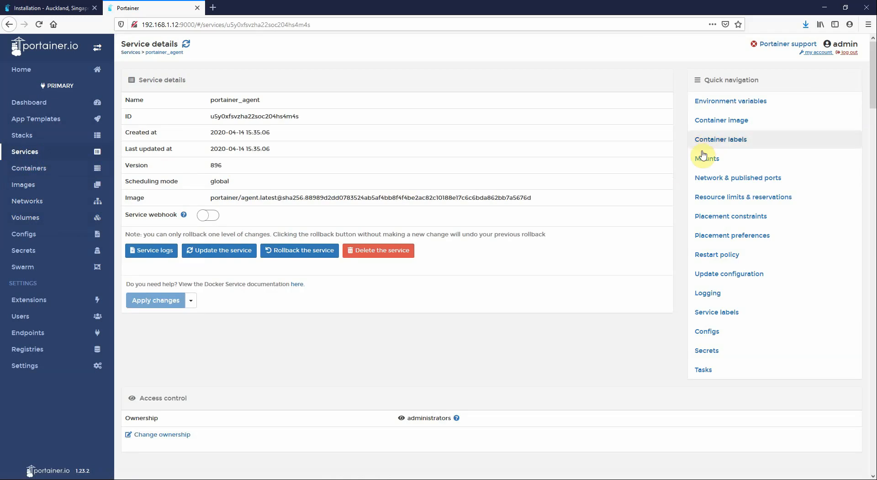
left_click(702, 158)
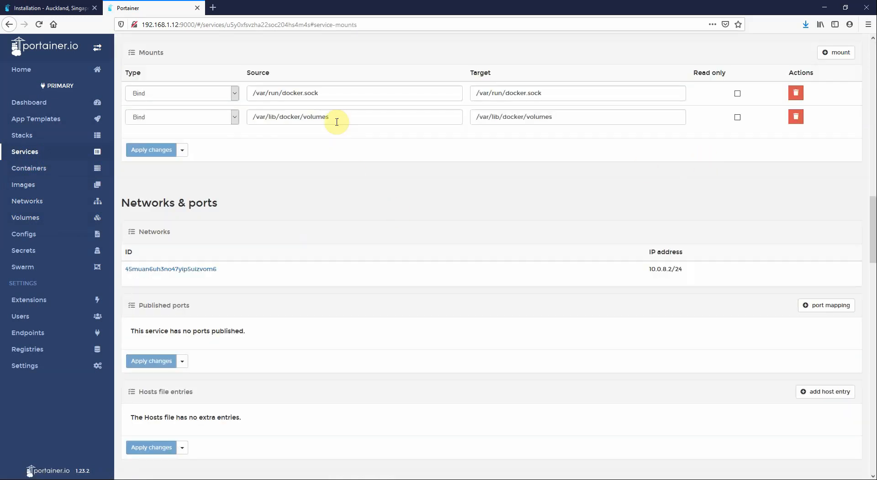
left_click_drag(343, 116, 242, 117)
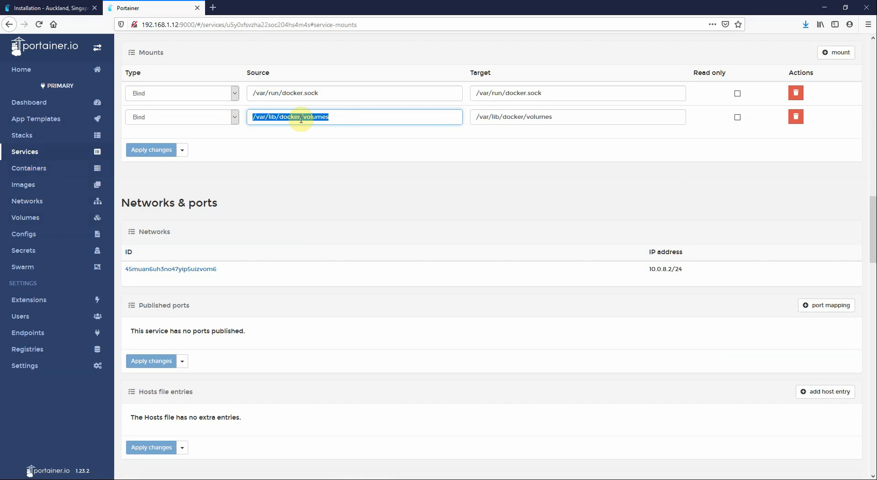
left_click(341, 116)
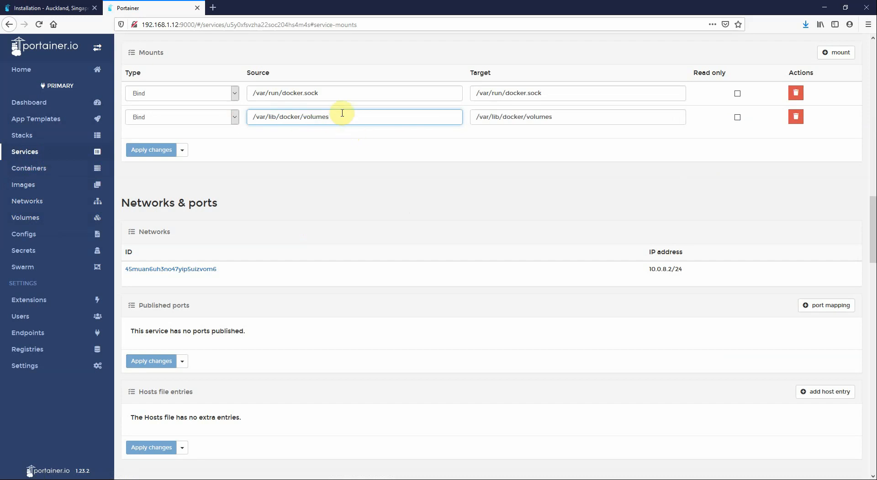
left_click_drag(570, 113, 461, 112)
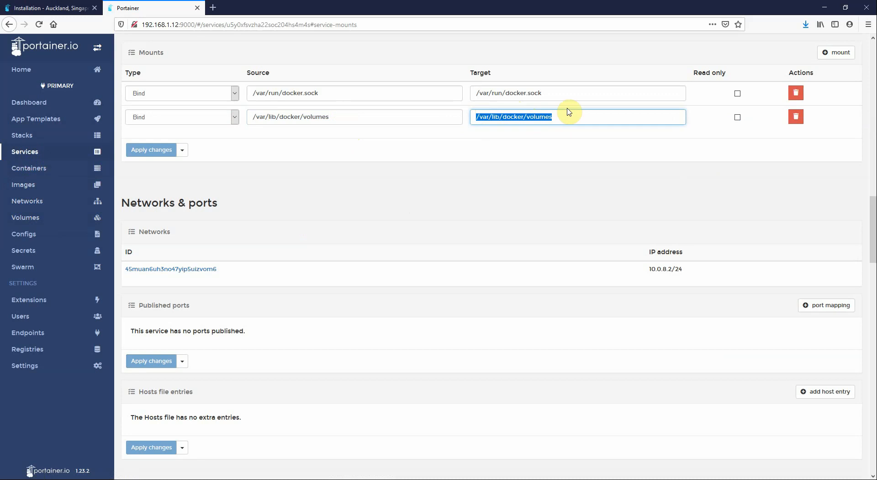
left_click_drag(375, 115, 238, 101)
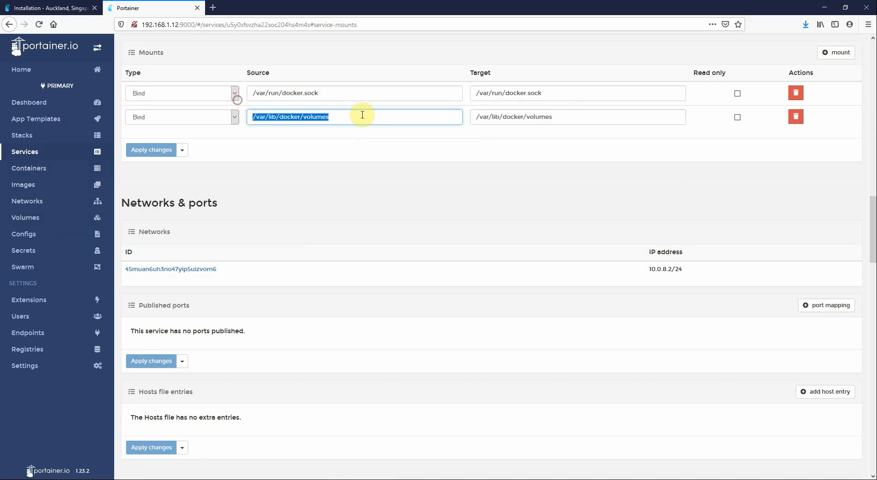
left_click(362, 114)
left_click_drag(363, 115, 250, 115)
left_click(364, 117)
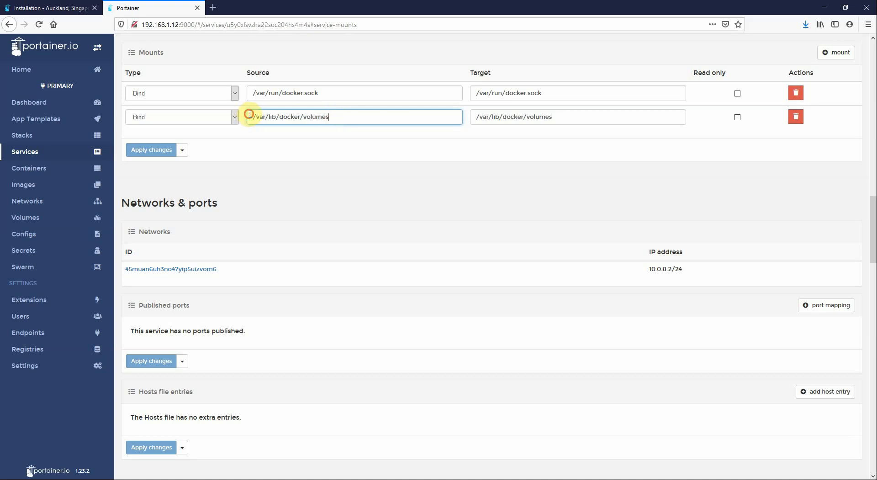
left_click_drag(249, 114, 301, 114)
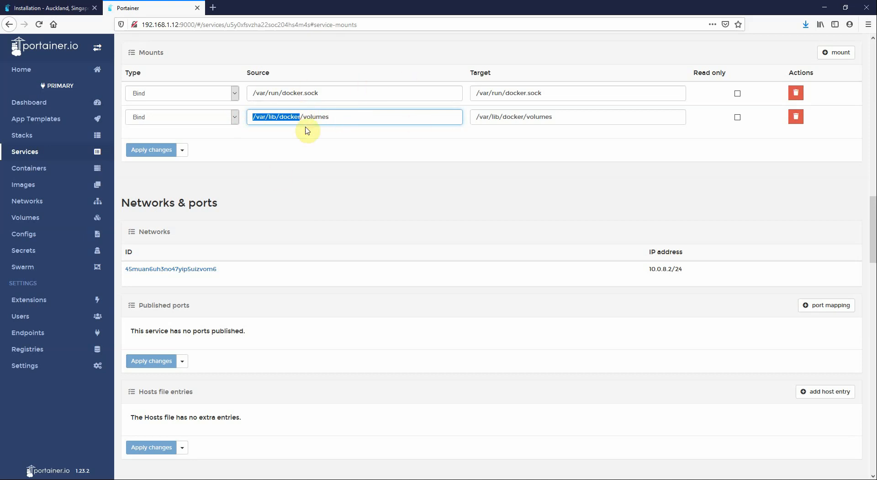
left_click(358, 118)
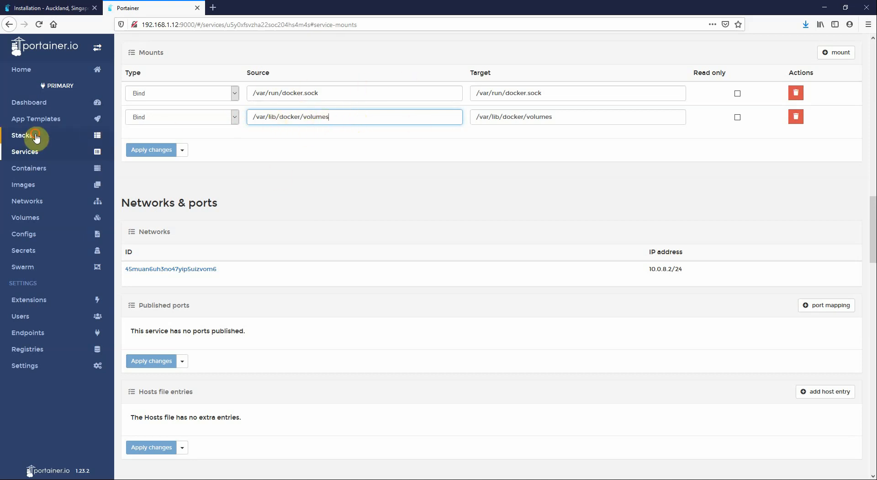
Go from Stacks to Services and reopen the portainer_agent service's Mounts section
left_click(35, 136)
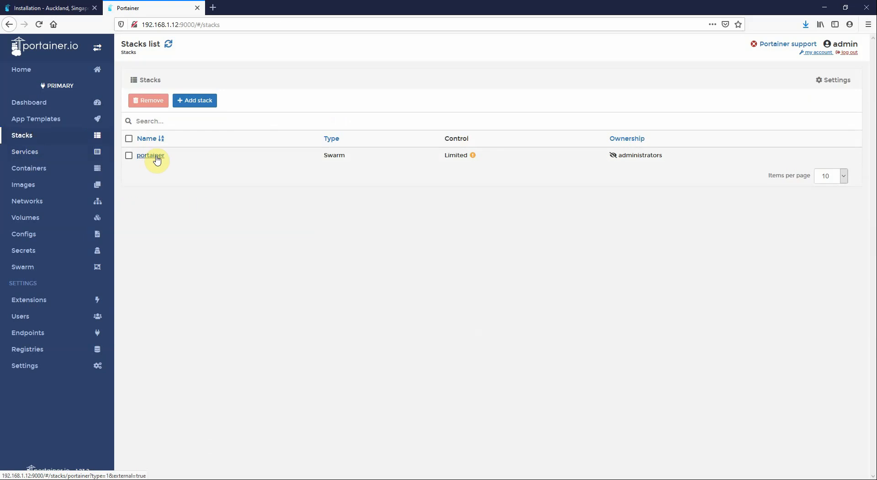
left_click(40, 152)
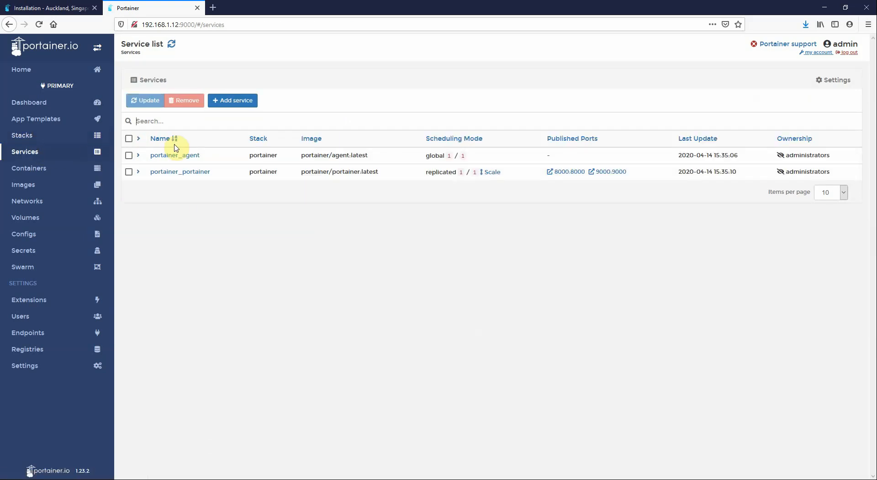
left_click(173, 158)
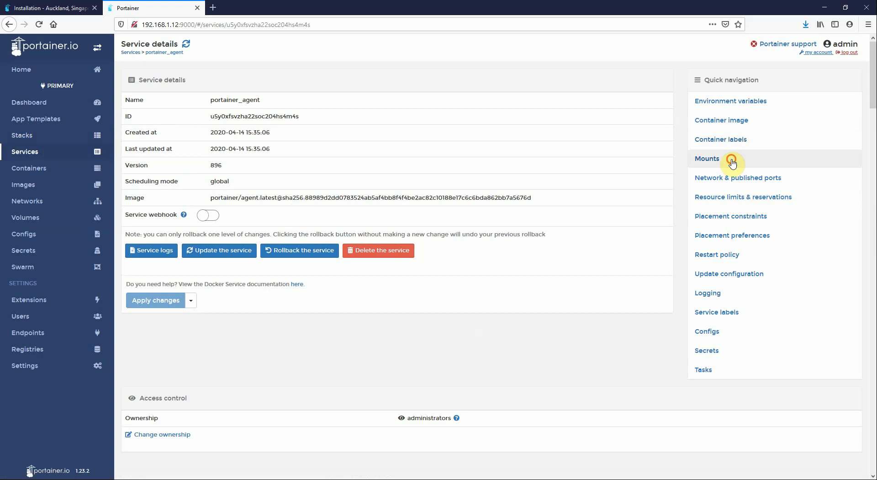
left_click(730, 159)
Delete the slash between lib and docker in the second mount's source, then leave without applying
left_click(298, 117)
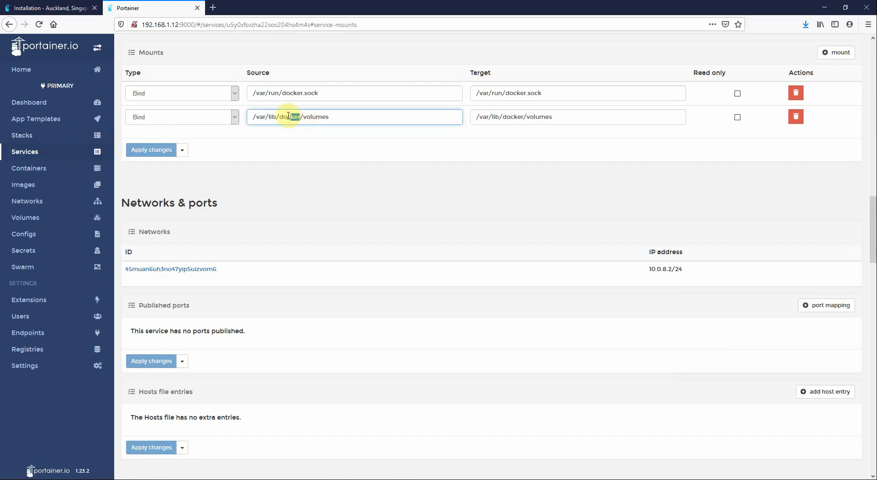
key("BackSpace")
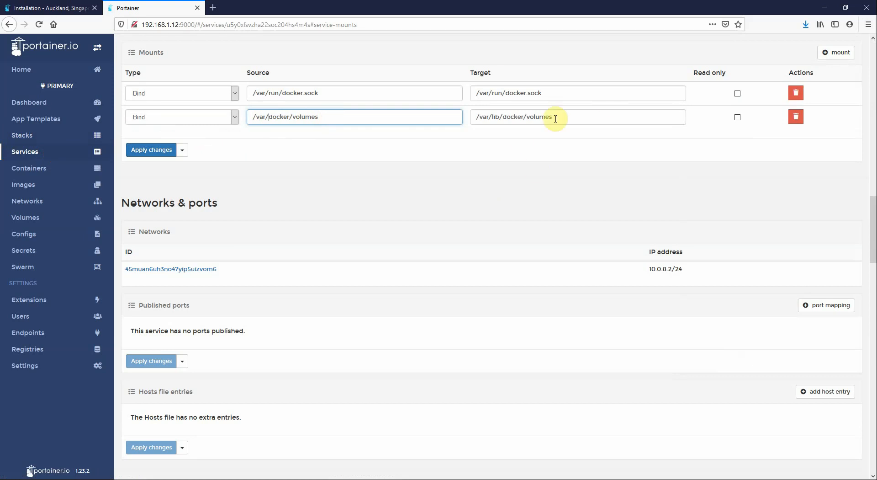
left_click_drag(564, 116, 443, 113)
double_click(325, 116)
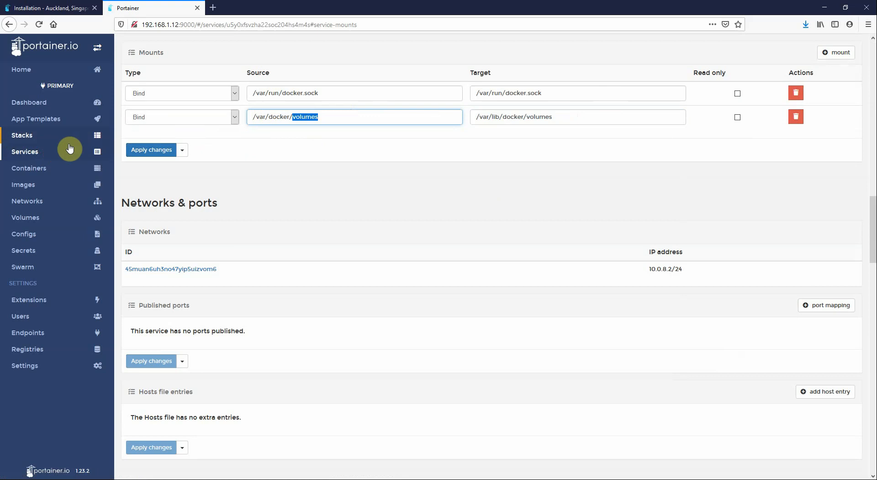
left_click(25, 158)
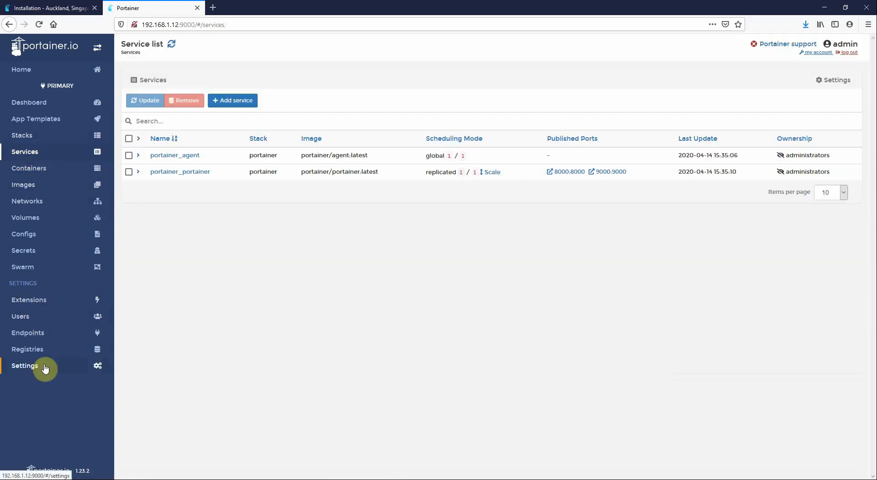
Create a non-administrator user in User management, entering its username and password twice
left_click(71, 368)
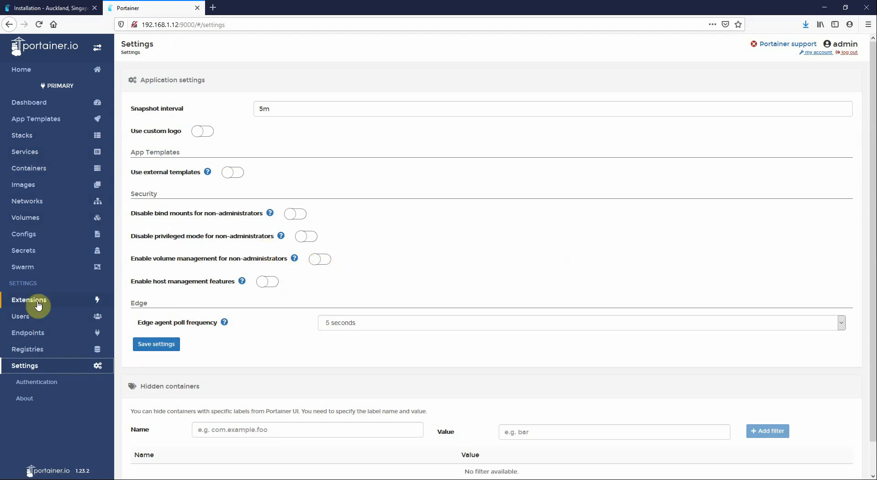
left_click(26, 315)
double_click(290, 109)
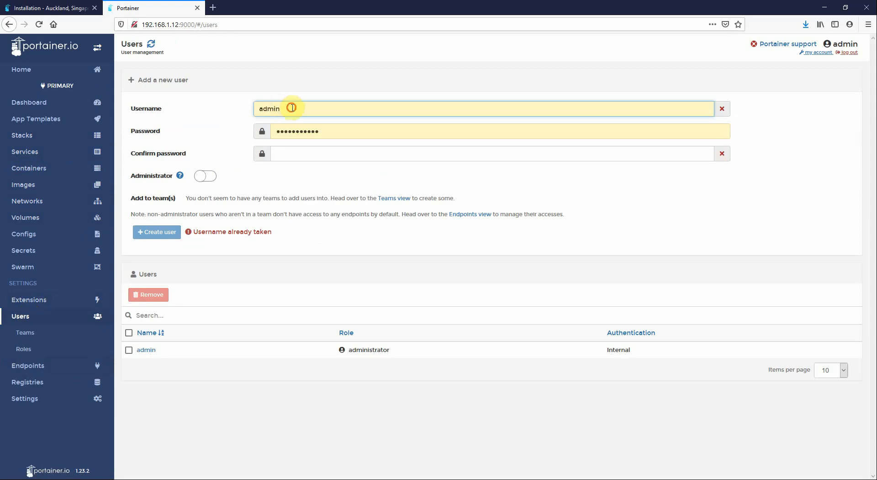
type("neil")
key("Tab")
type("p")
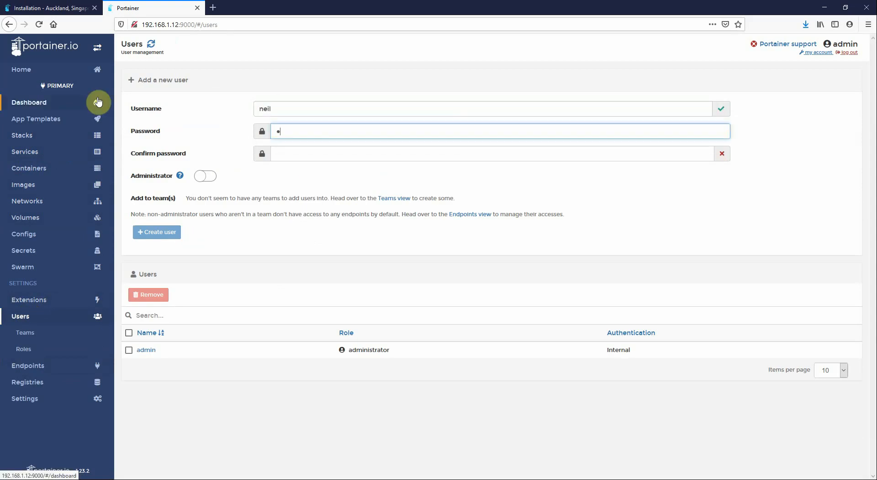
key("Tab")
type("pas")
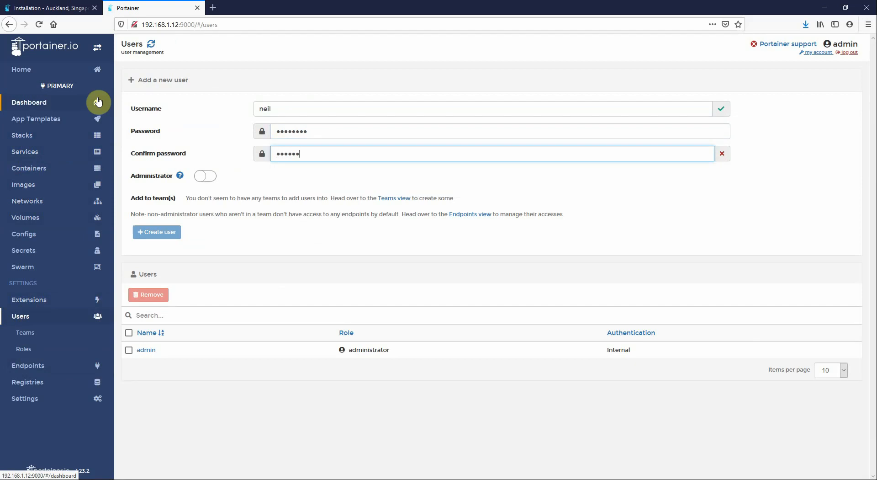
type("password")
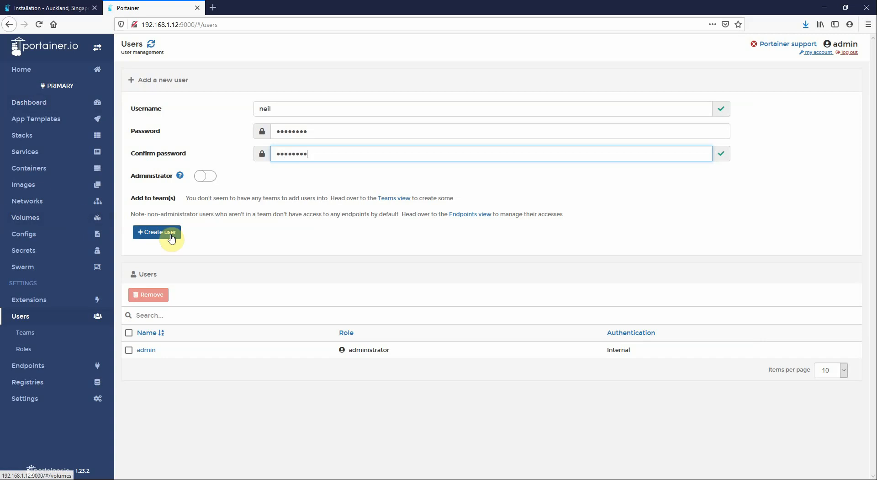
left_click(163, 232)
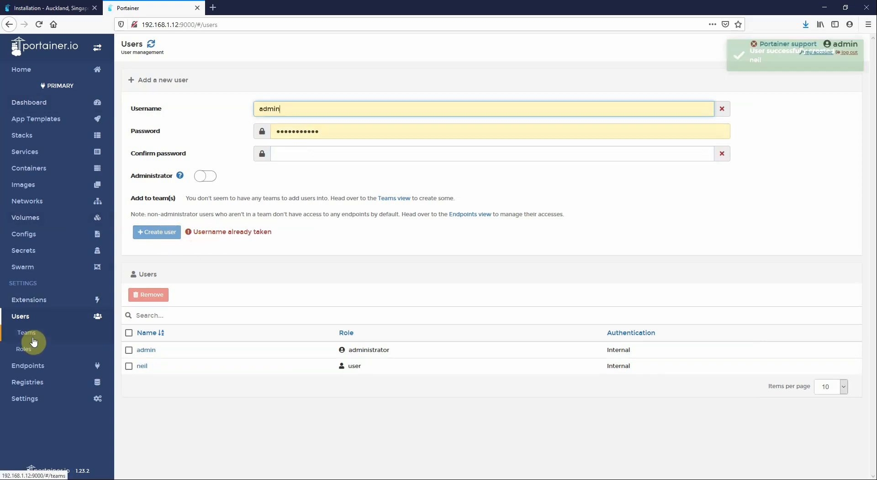
View the new user's details, then open access management for the primary endpoint
left_click(142, 366)
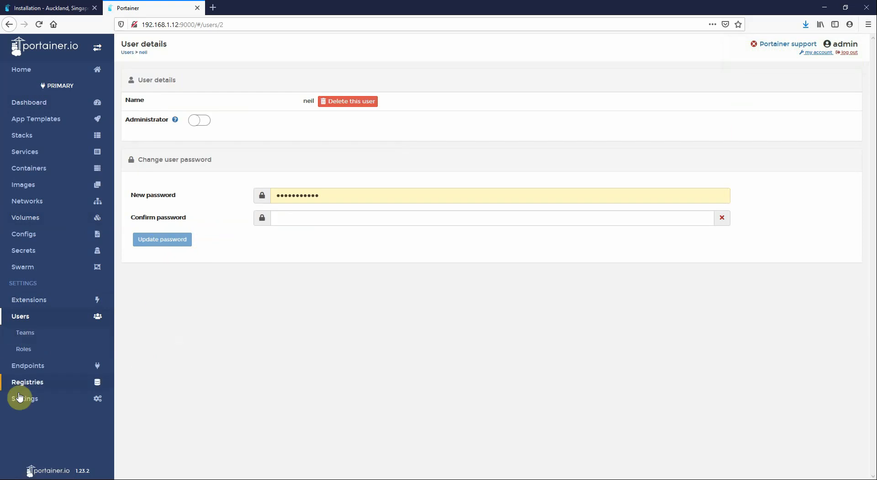
left_click(30, 369)
left_click(705, 155)
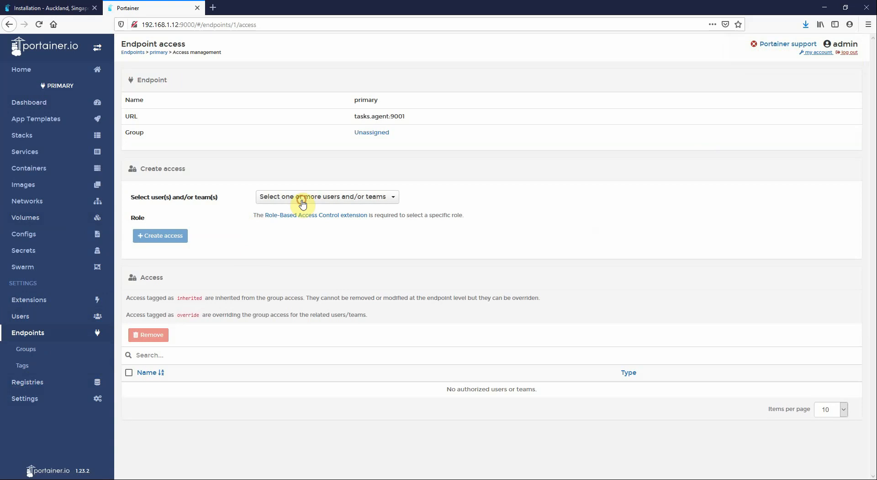
Authorize the new user on the primary endpoint, then bring up the volume list
left_click(304, 199)
left_click(278, 235)
left_click(173, 239)
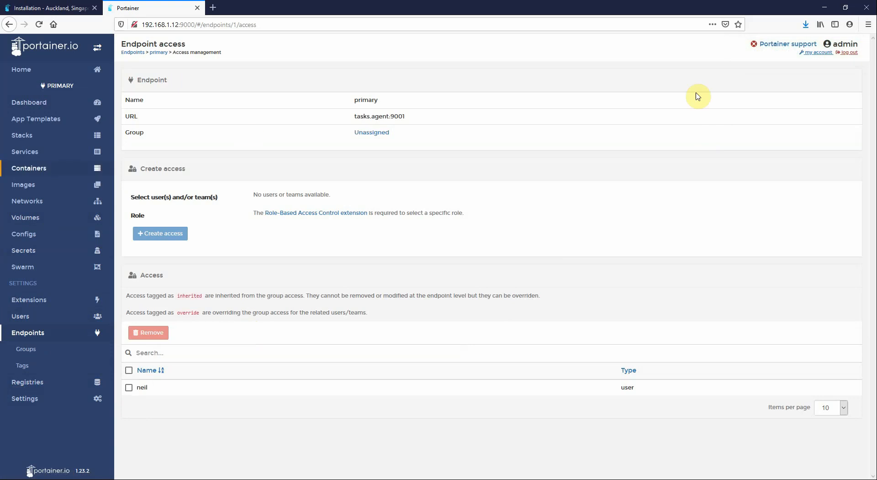
left_click(36, 218)
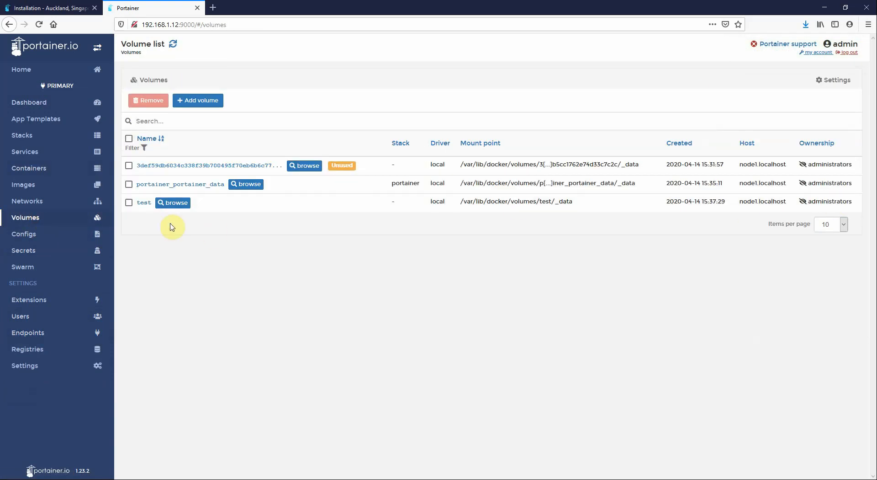
Change the test volume's ownership to Public and confirm the update
left_click(141, 204)
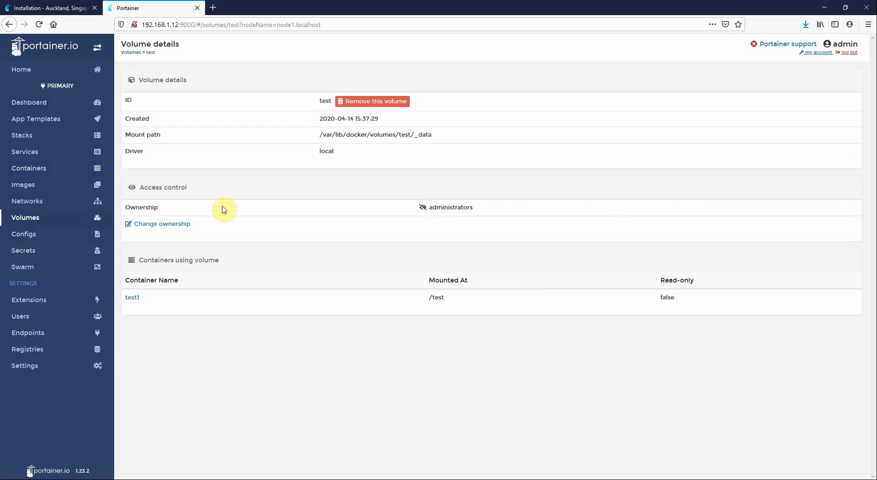
left_click(168, 224)
left_click(728, 235)
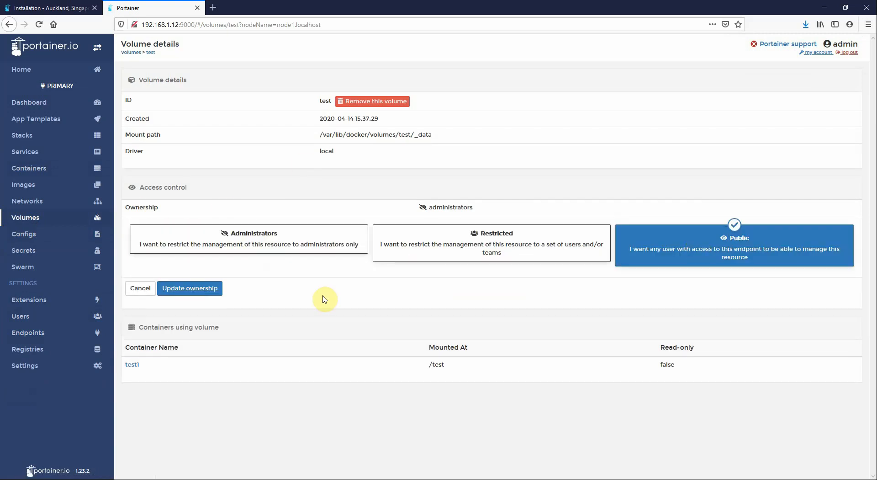
left_click(183, 288)
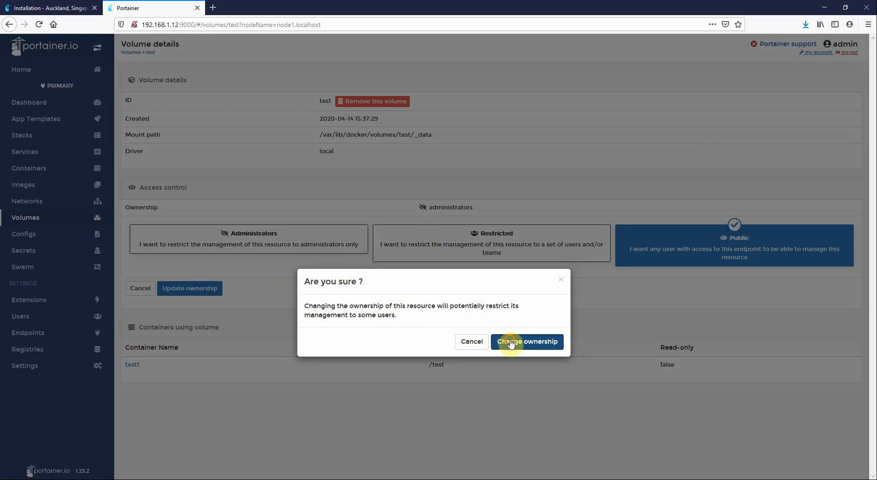
left_click(512, 340)
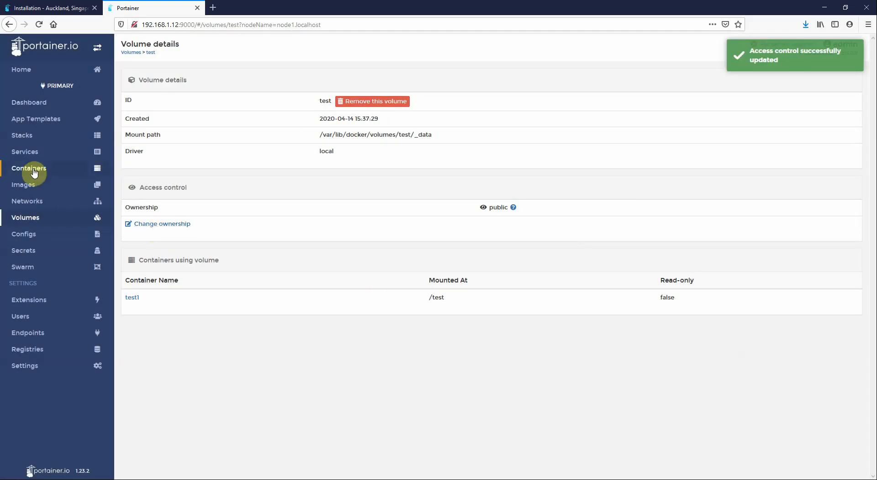
Change container test1's ownership to Public and confirm the update
left_click(29, 168)
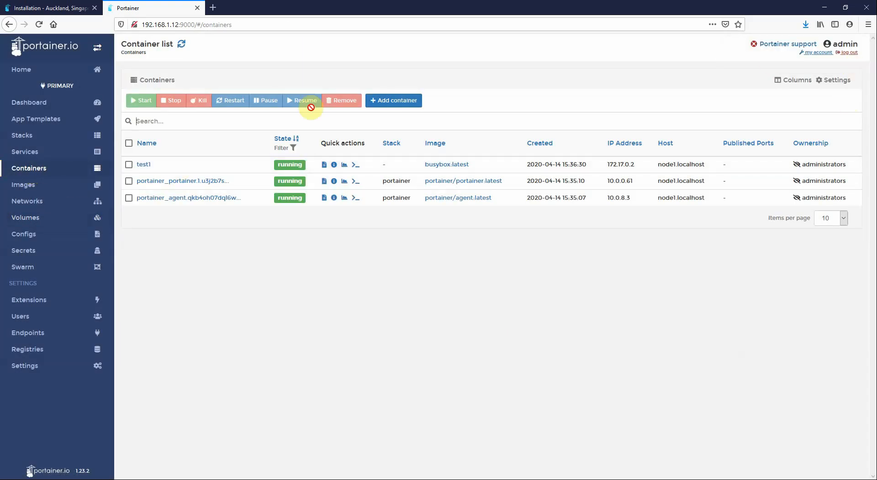
left_click(141, 165)
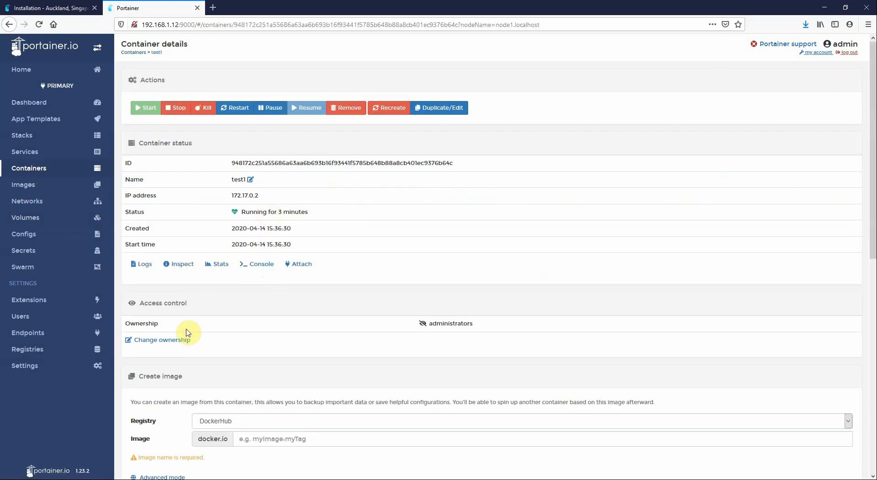
left_click(178, 340)
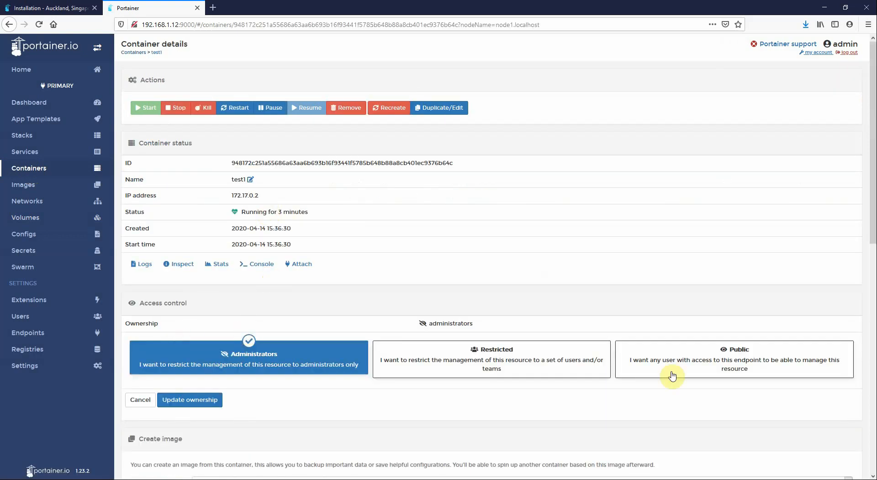
left_click(731, 365)
left_click(182, 404)
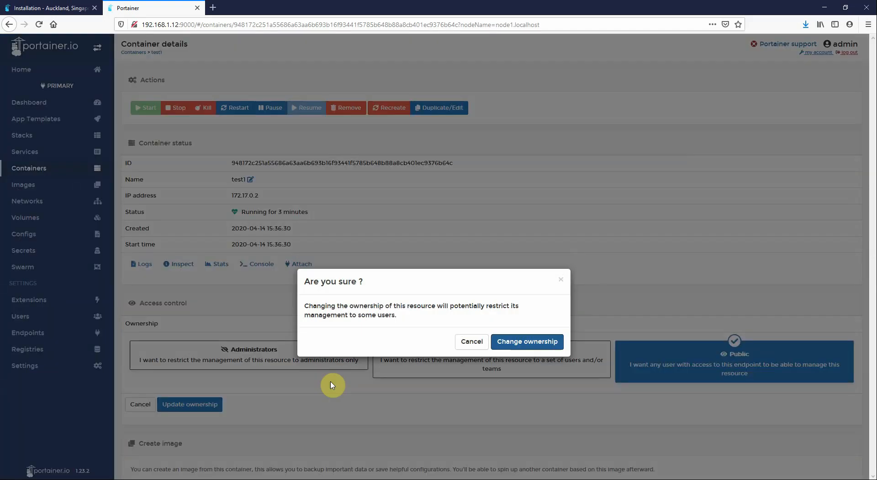
left_click(521, 339)
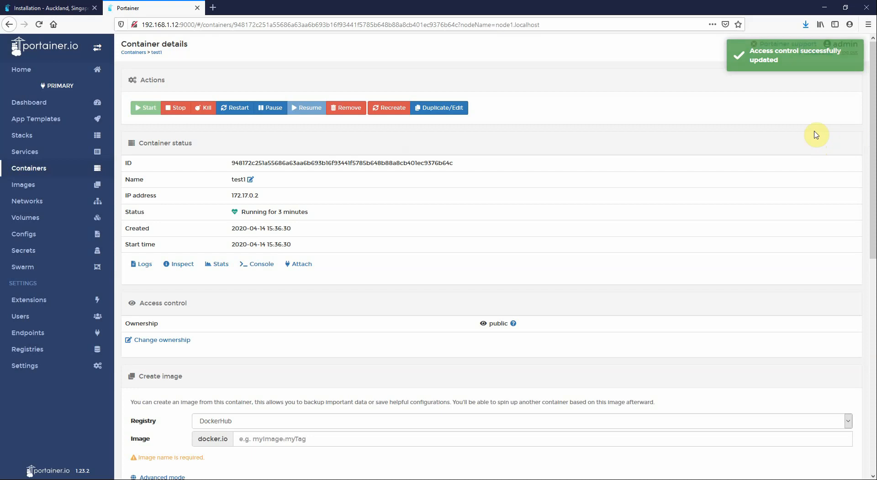
Sign out of admin and log in as the regular user with their username and password
left_click(848, 53)
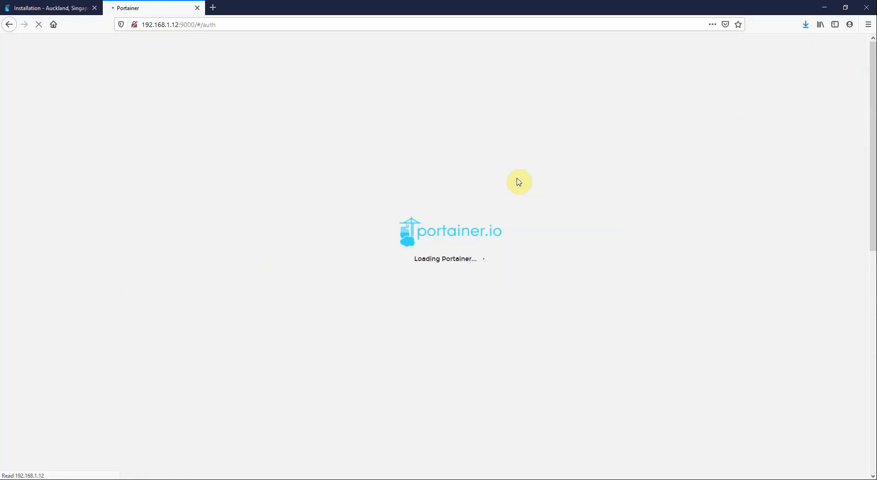
type("neil")
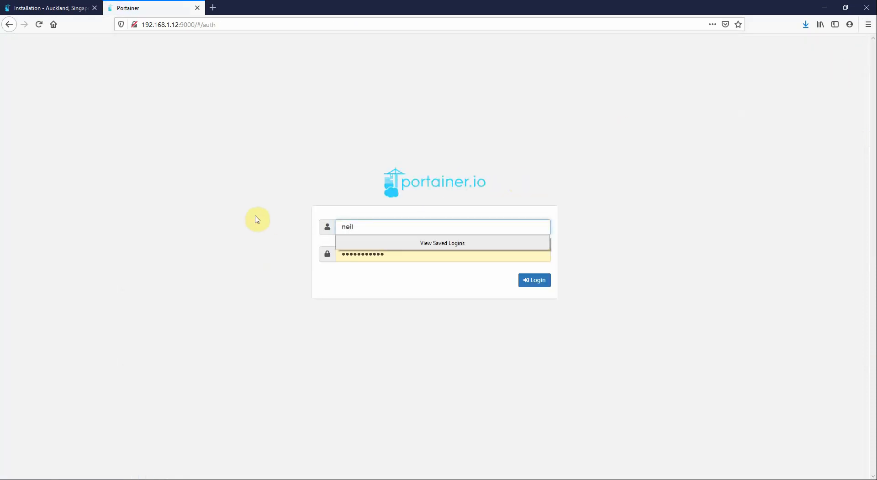
key("Tab")
key("BackSpace")
type("•")
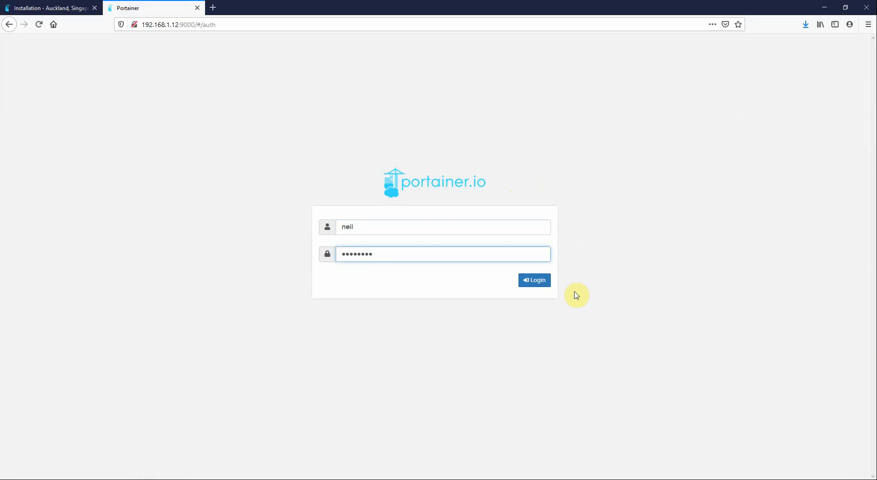
left_click(536, 280)
Check the primary endpoint's services, containers and volumes visible to this user, then sign out
left_click(240, 155)
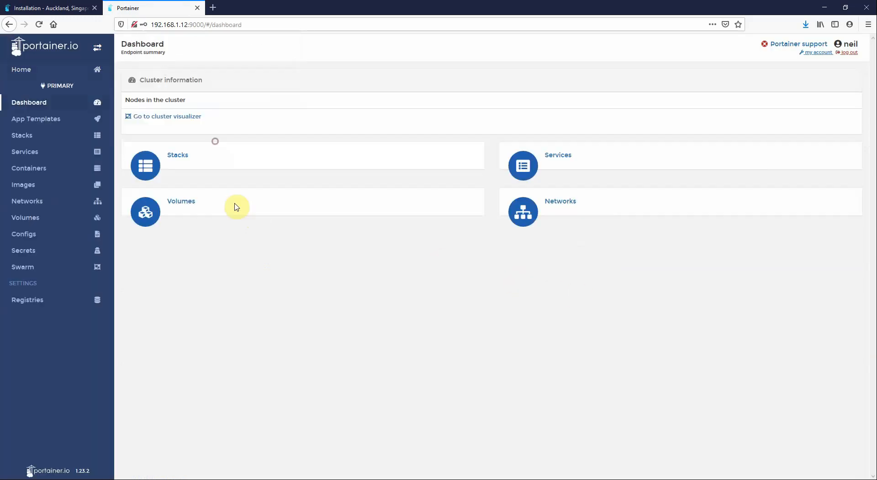
left_click(17, 154)
left_click(20, 169)
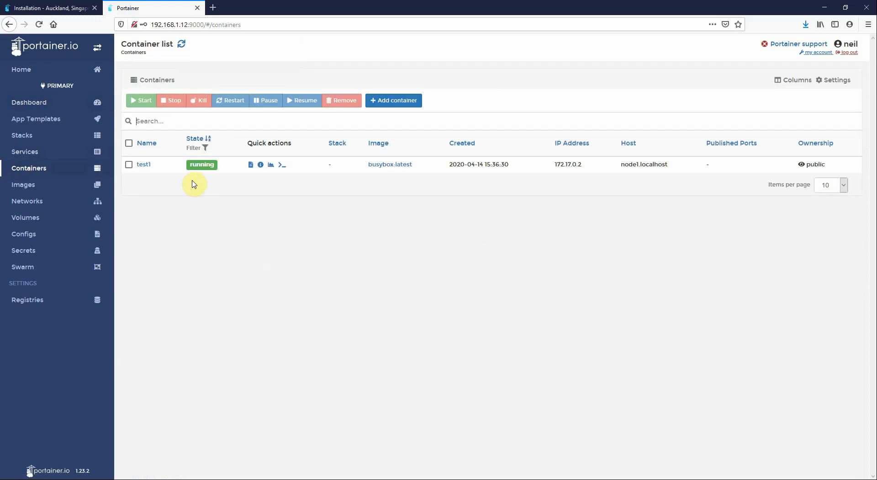
left_click(28, 218)
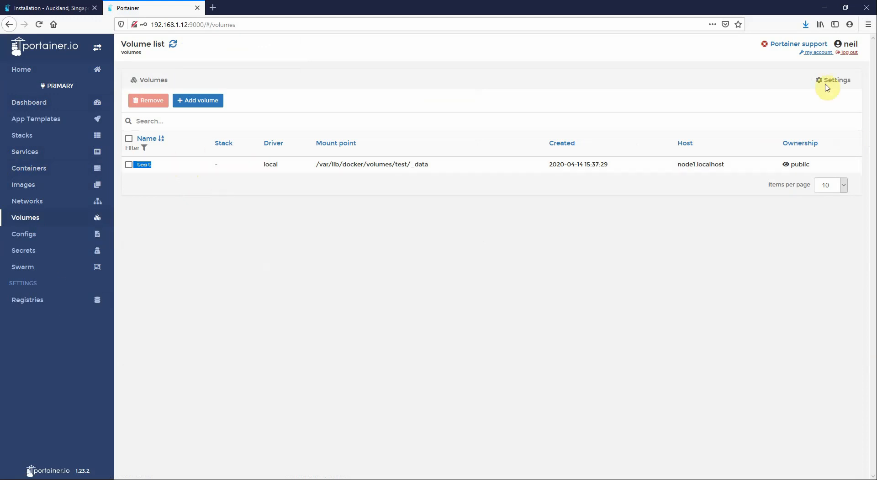
left_click(849, 53)
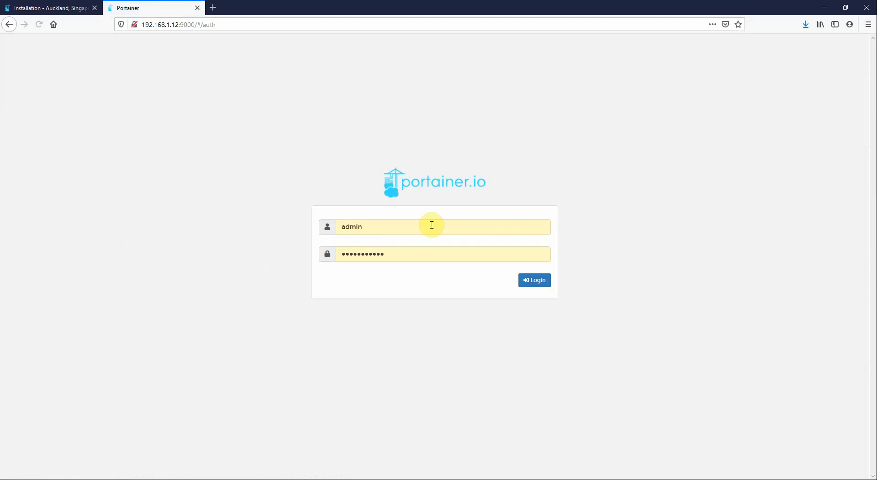
As admin, enable and save volume management for non-administrators, then sign out
left_click(534, 279)
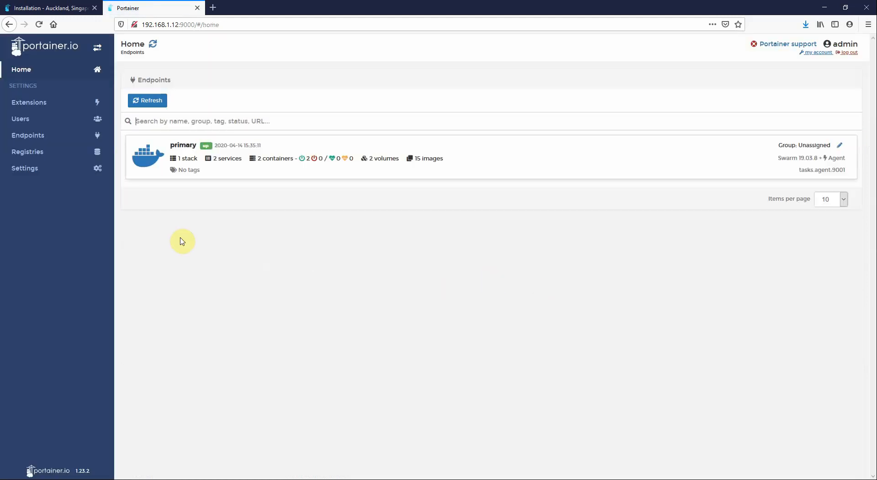
left_click(43, 170)
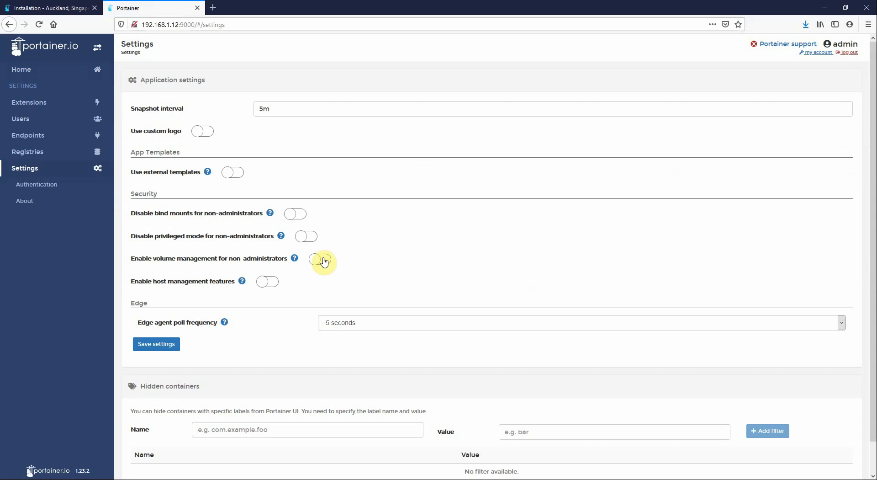
left_click(156, 344)
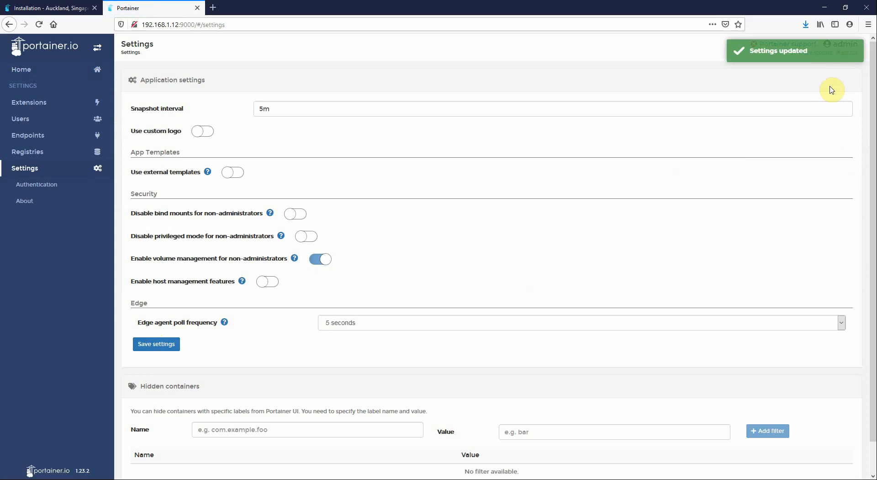
left_click(849, 53)
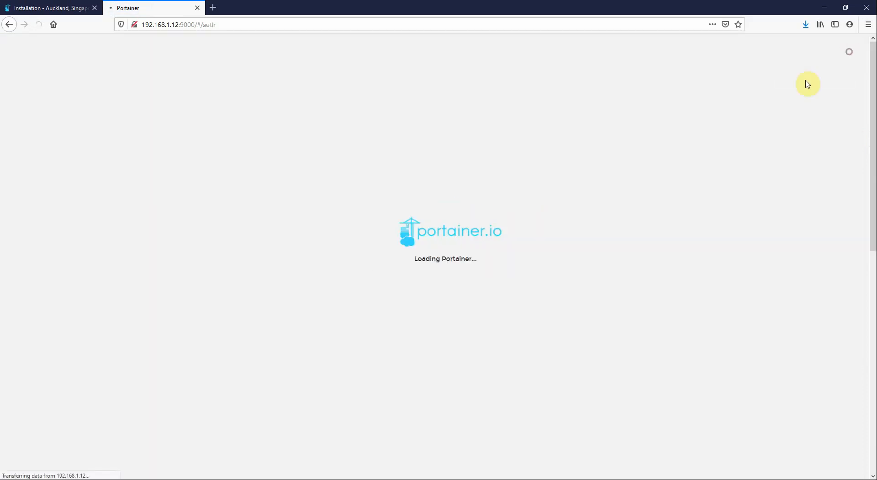
Log in as the regular user with their username and password
left_click(418, 224)
type("neil")
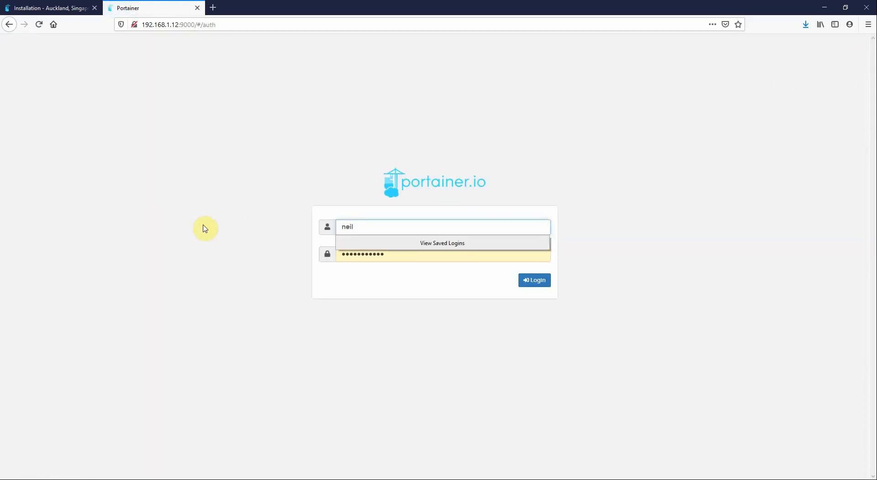
key("Tab")
type("•")
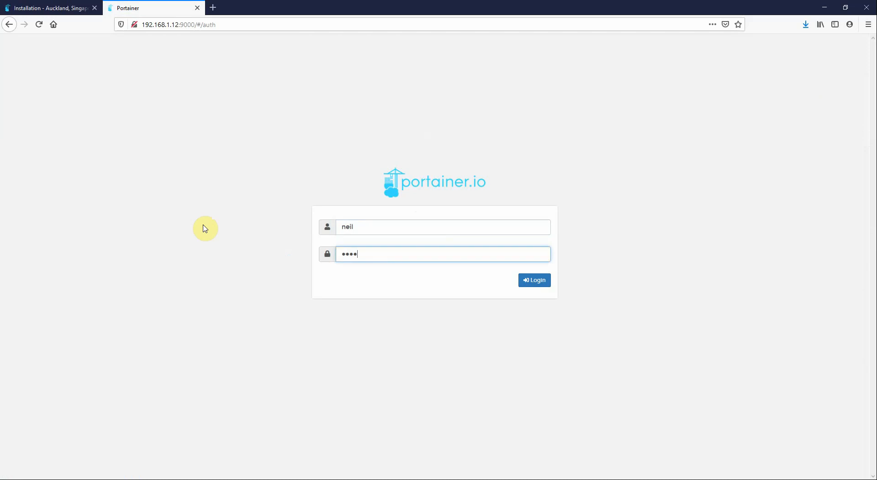
left_click(537, 282)
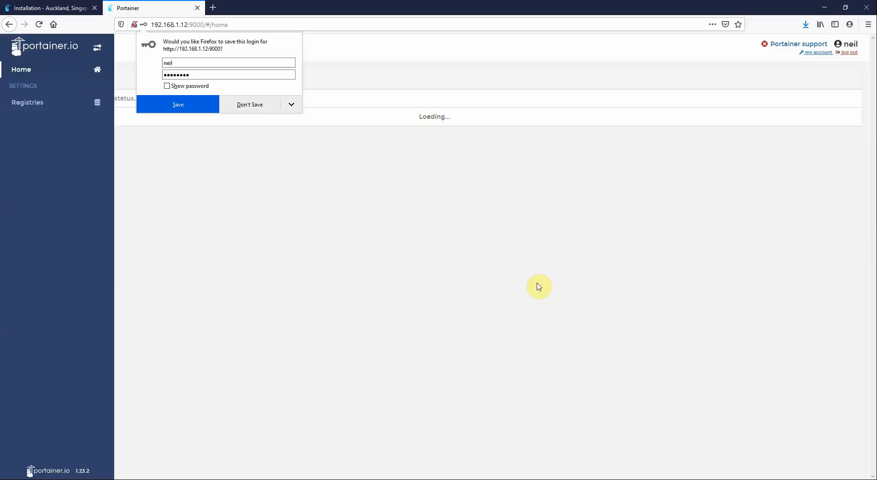
On the primary endpoint, browse the test volume, find it empty, and return to Volumes
left_click(164, 146)
left_click(31, 169)
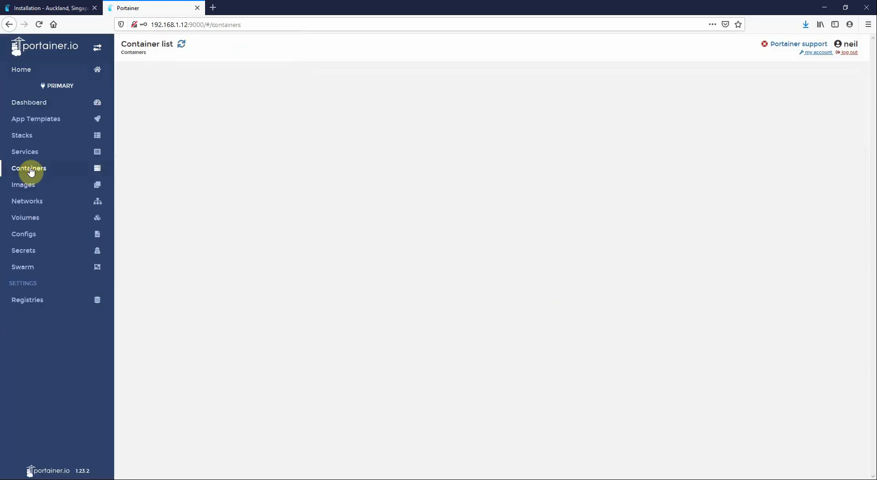
left_click(32, 221)
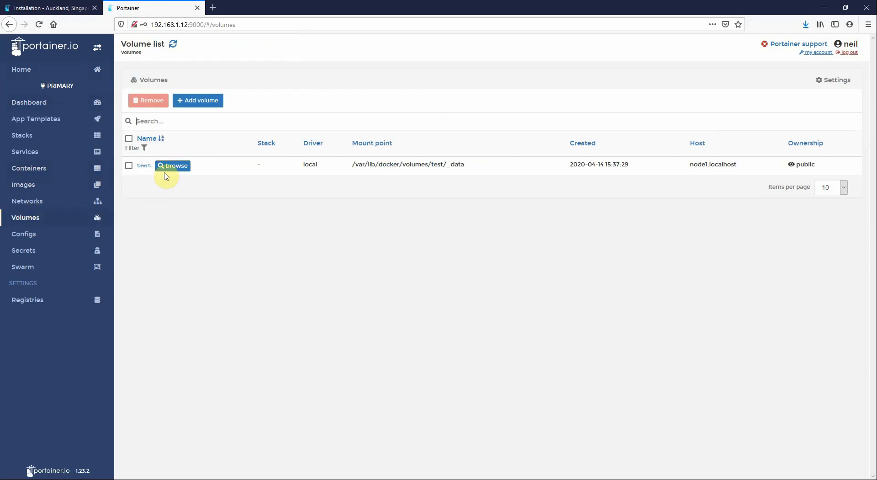
left_click(177, 166)
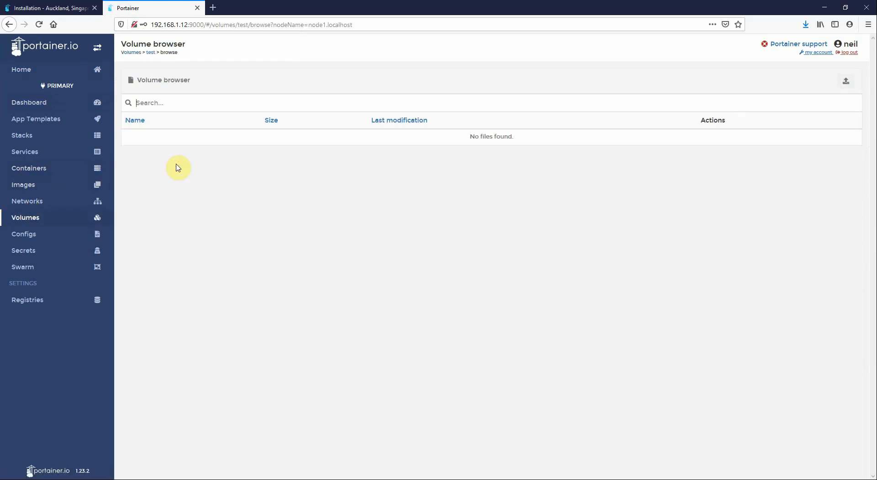
left_click(31, 219)
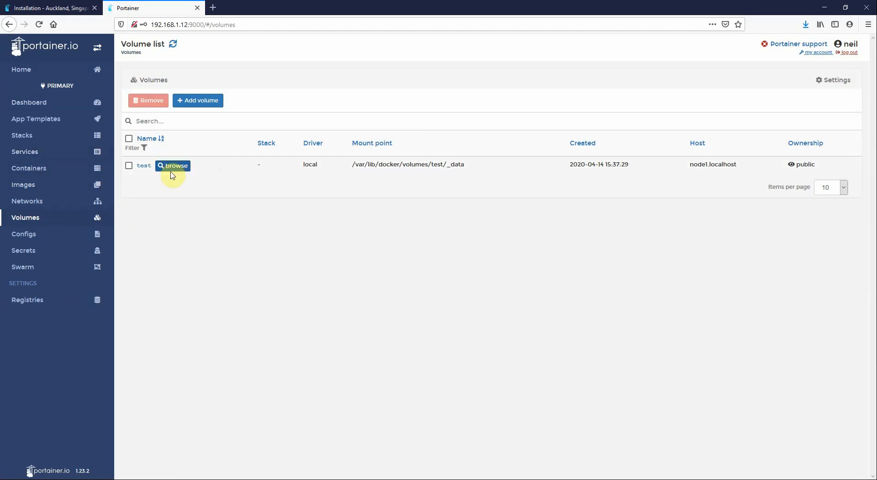
Sign back in as admin and switch off and save volume management for non-administrators
left_click(848, 52)
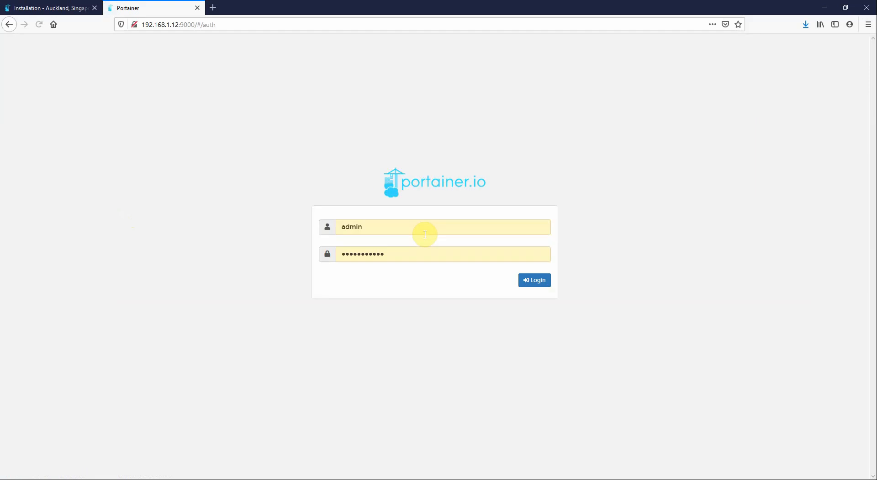
left_click(532, 279)
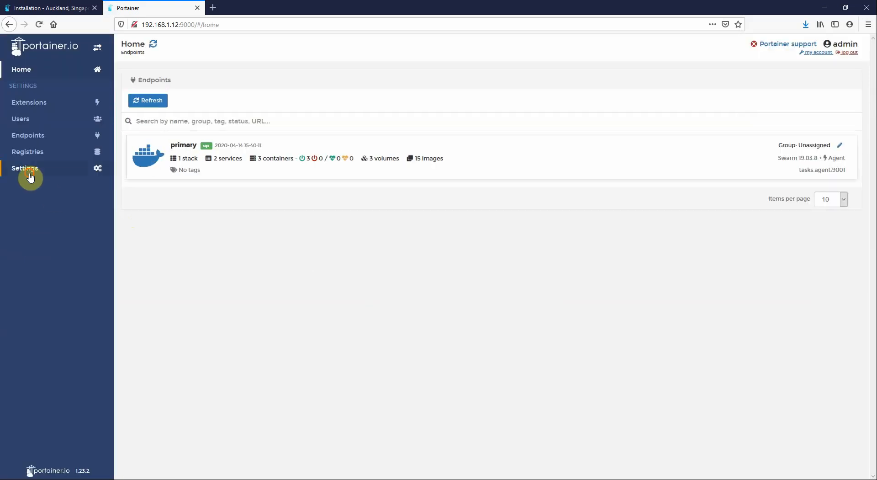
left_click(29, 170)
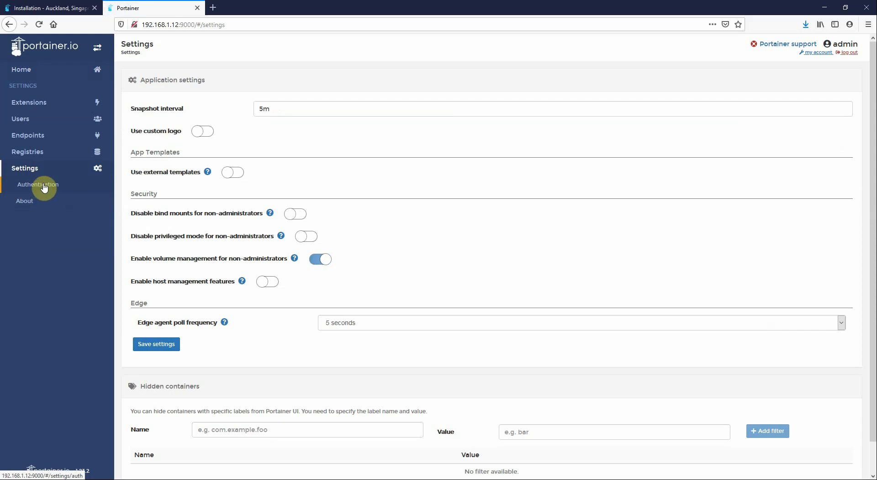
left_click(315, 261)
left_click(157, 344)
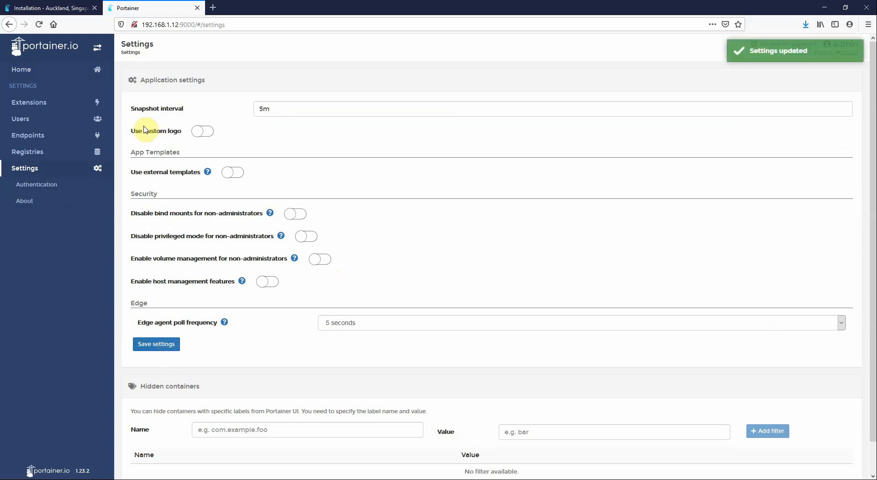
Go Home and open the primary endpoint's volume list
left_click(22, 69)
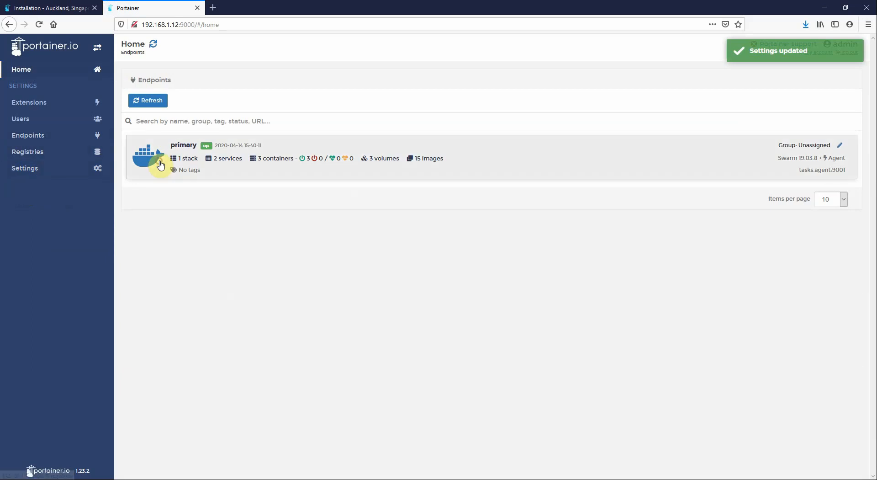
left_click(160, 165)
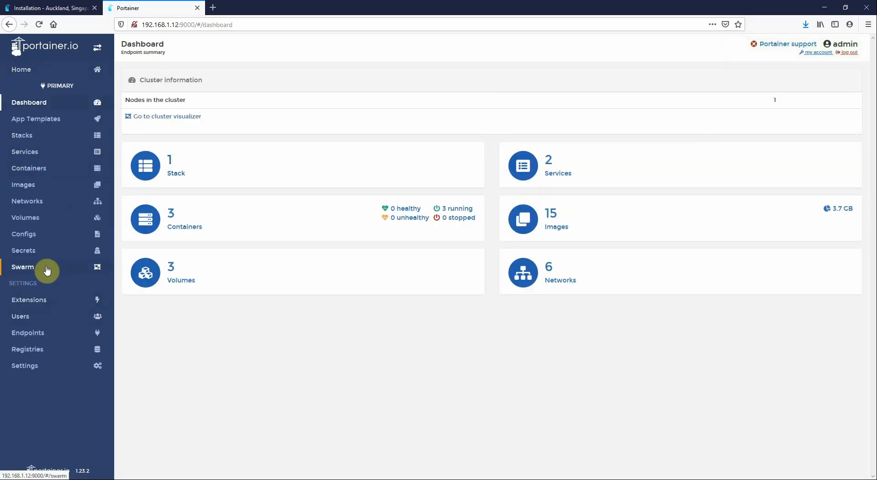
left_click(45, 218)
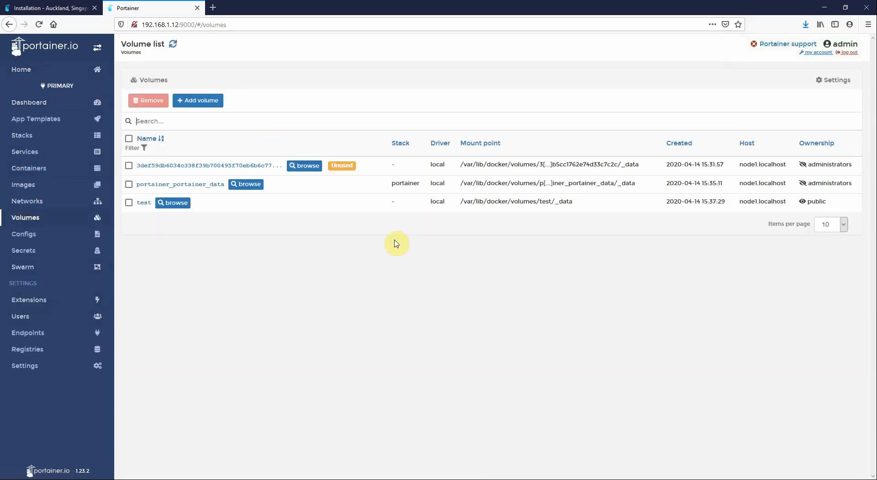
Start a volume named nfsvol with NFS enabled, address 192.168.1.7 and an /export mount point
left_click(198, 100)
left_click(231, 85)
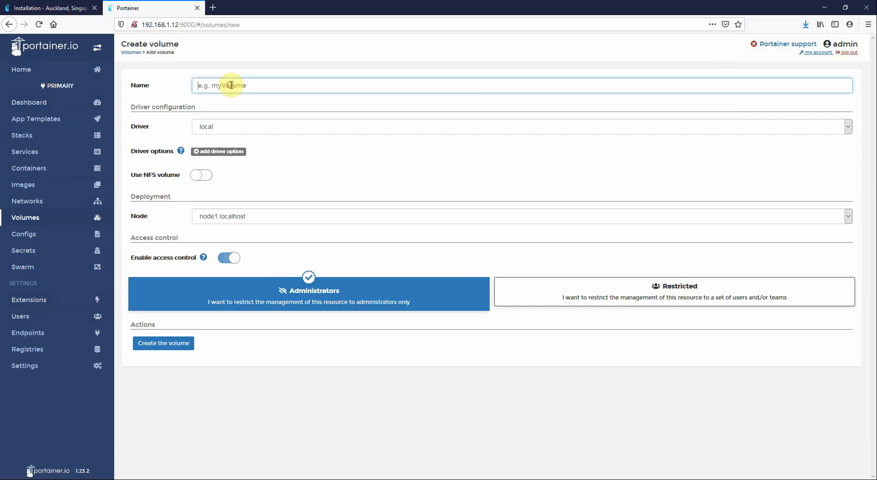
type("nfsvol")
key("Tab")
key("Tab")
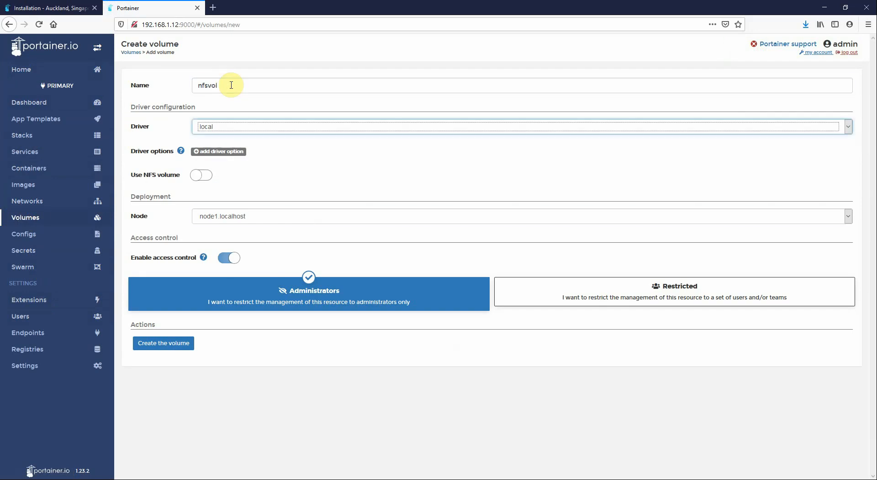
left_click(202, 175)
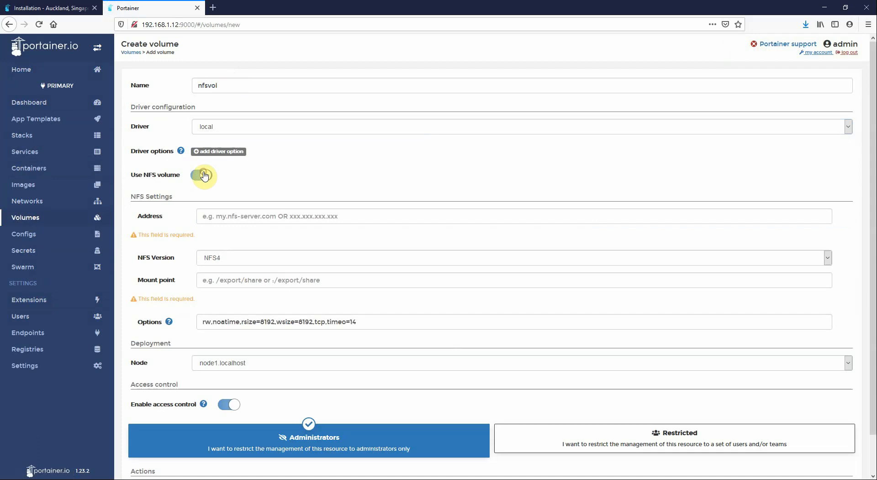
left_click(222, 213)
type("192.168.")
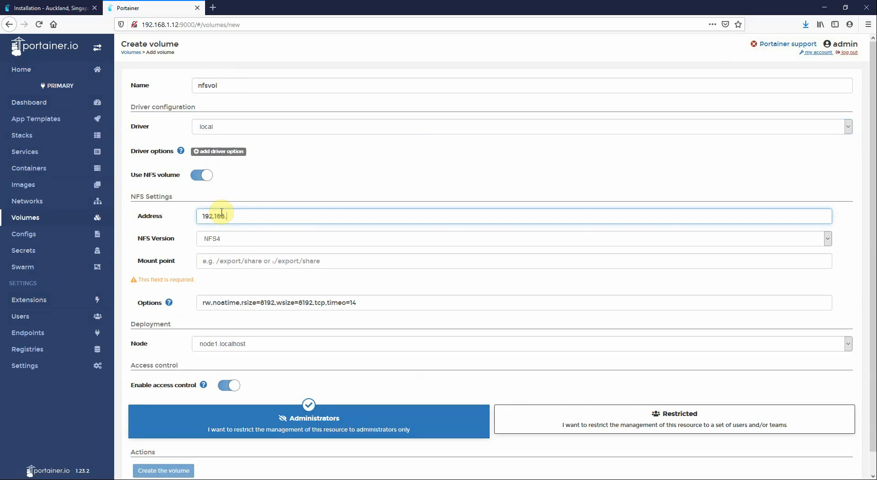
key("Tab")
key("Tab")
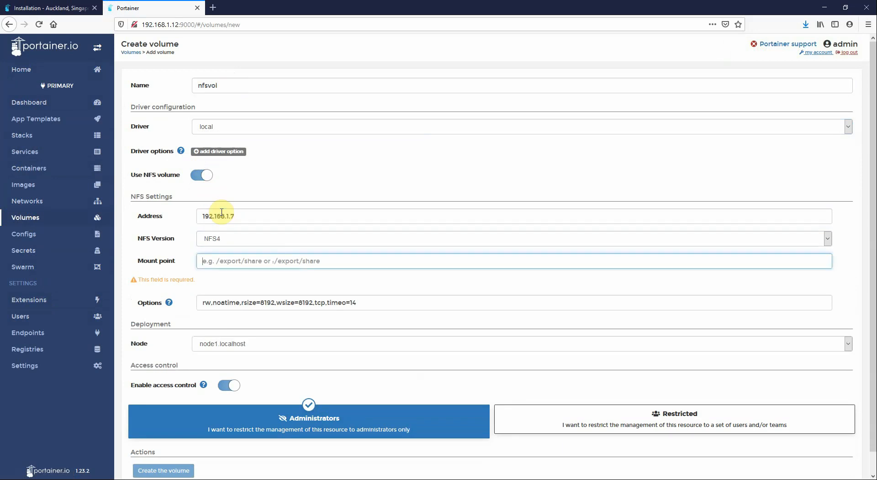
type("/export/nfs_share")
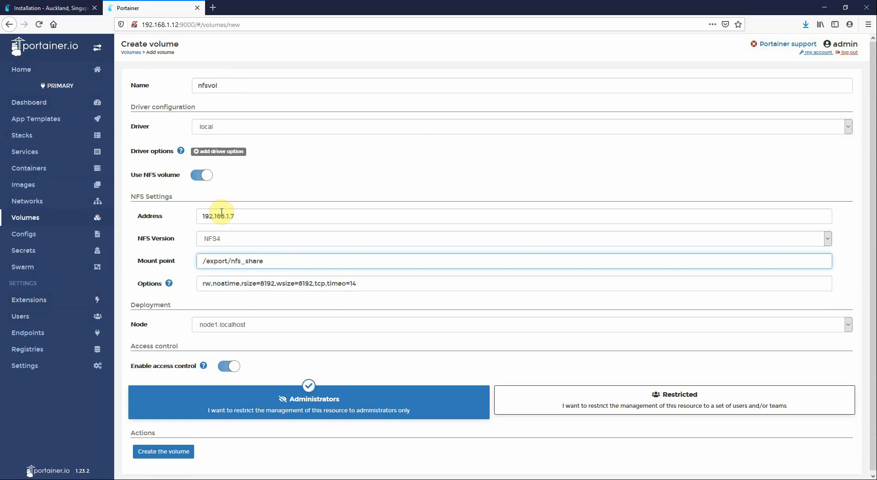
Create the nfsvol volume, confirm it holds no files, and start a new container
left_click(169, 450)
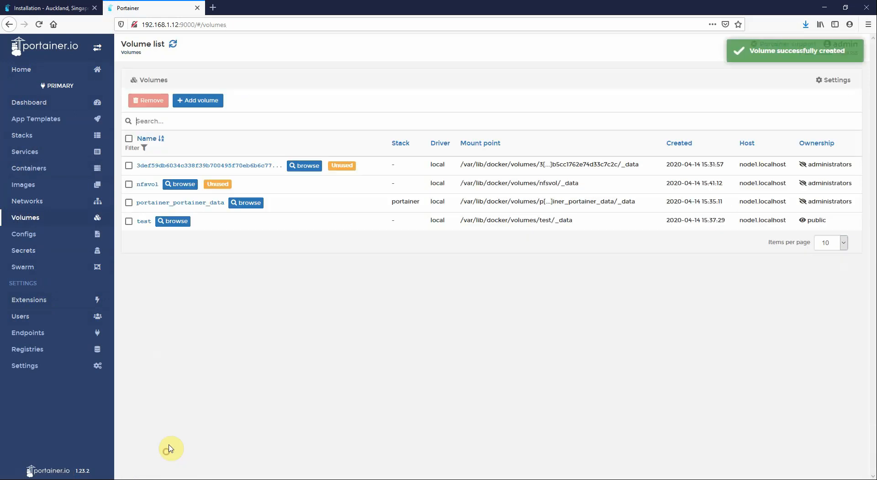
left_click(177, 184)
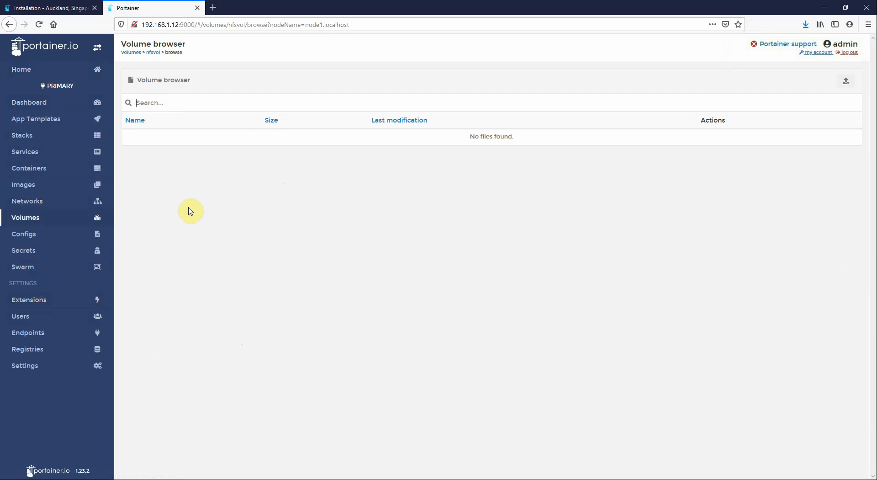
left_click(18, 170)
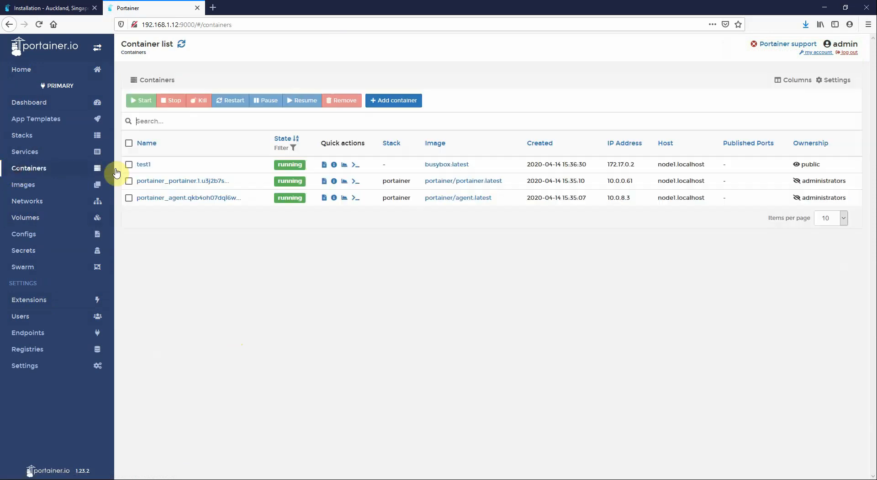
left_click(386, 101)
Set up the nfs container with image busybox:latest and command 'ping 127.0.0.1'
left_click(232, 86)
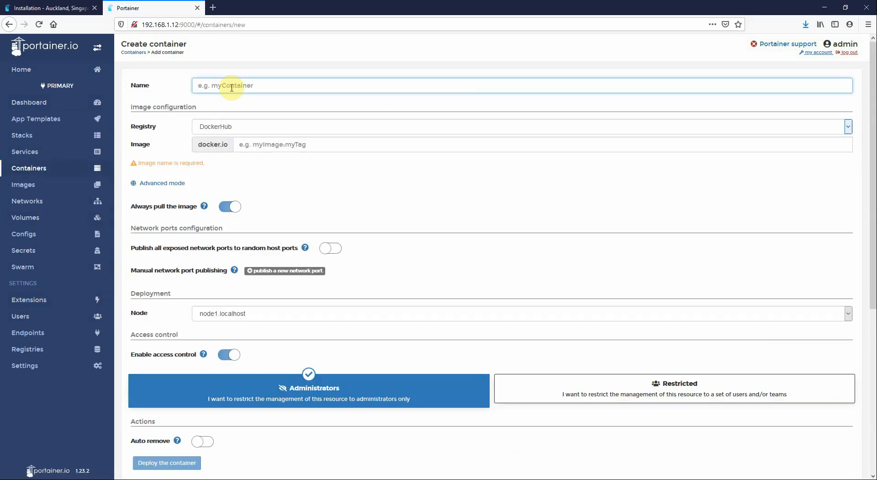
key("Tab")
key("Tab")
type("busy")
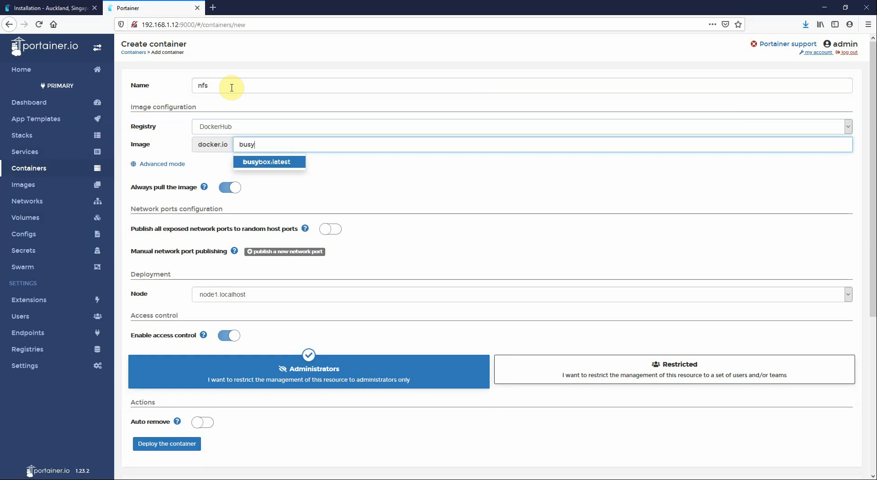
left_click(261, 163)
scroll(269, 280, "down", 4)
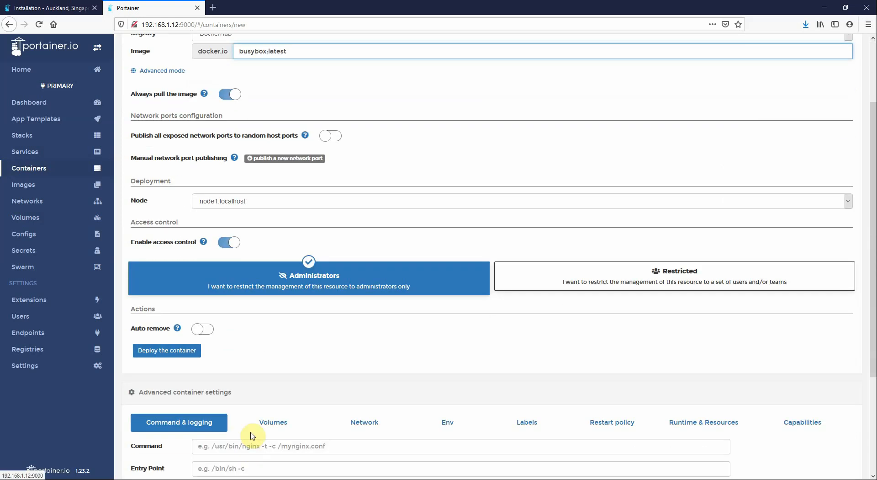
left_click(250, 445)
type("ping 127")
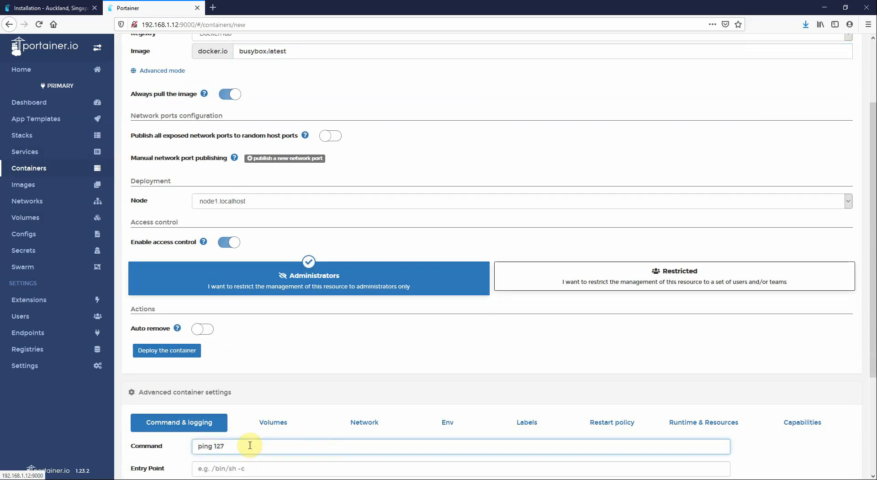
type(".0.0.1")
Map the nfsvol volume to /nfs, deploy the container, and open its console
scroll(228, 377, "down", 3)
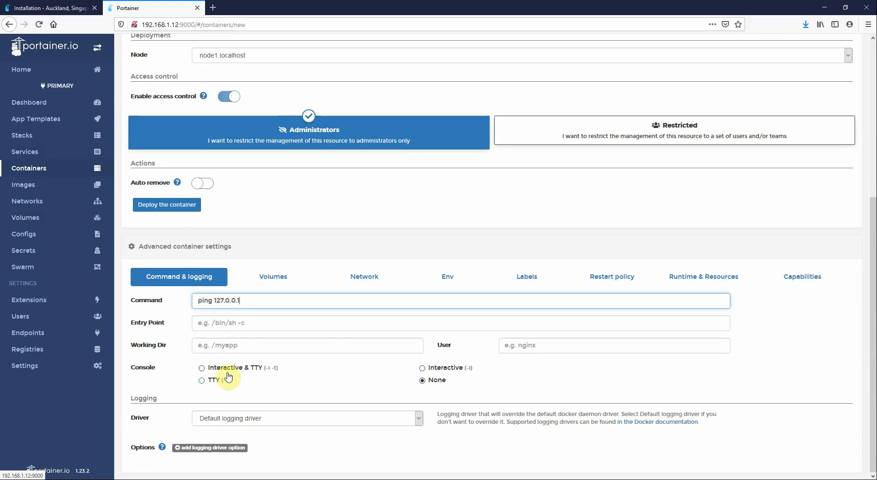
left_click(274, 279)
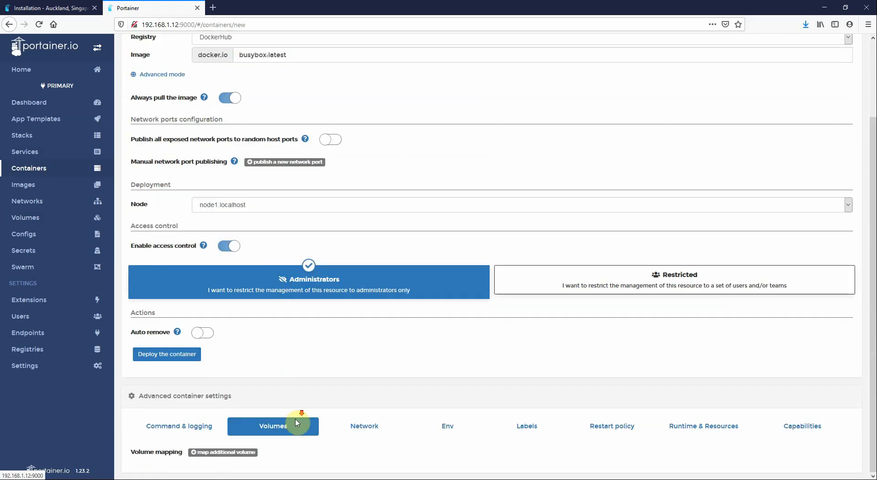
left_click(235, 452)
scroll(275, 446, "down", 1)
left_click(249, 449)
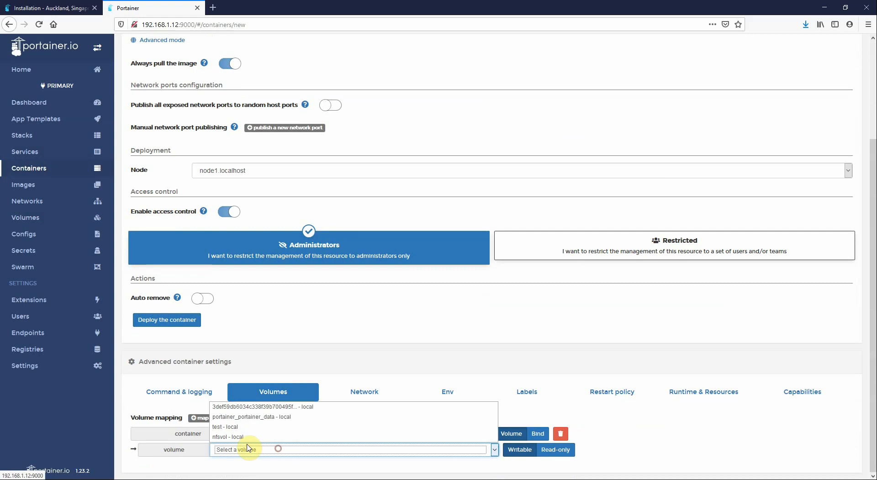
left_click(238, 436)
left_click(283, 434)
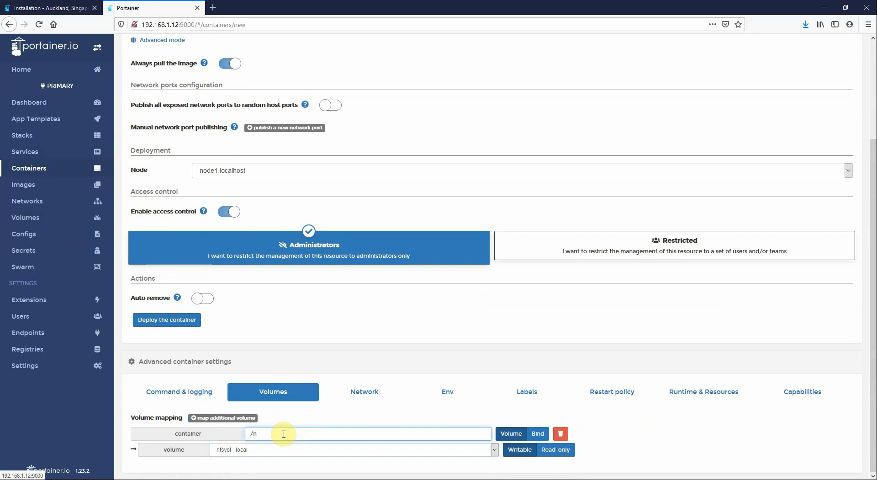
left_click(177, 307)
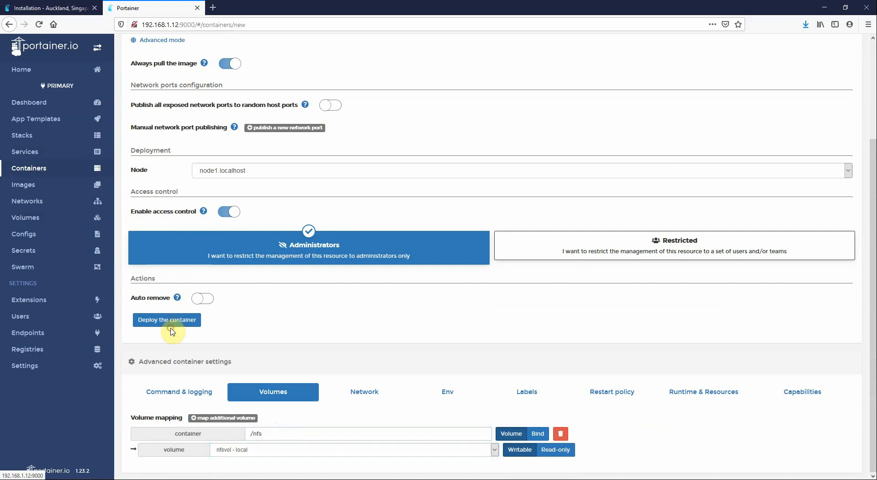
left_click(172, 322)
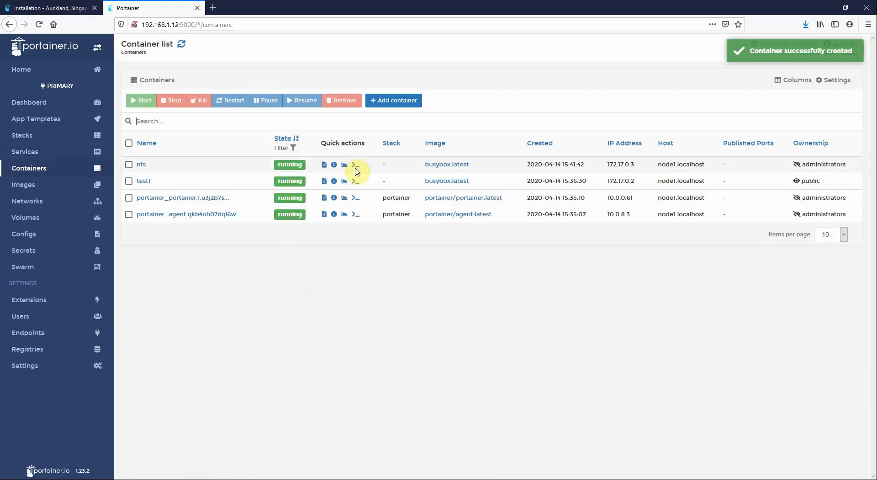
left_click(355, 166)
Connect to the nfs container's console using /bin/sh
left_click(232, 109)
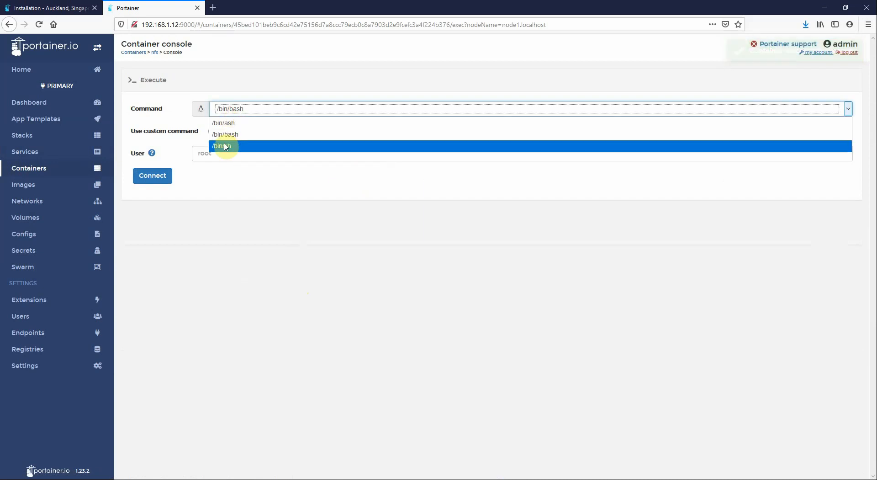
left_click(222, 144)
left_click(165, 178)
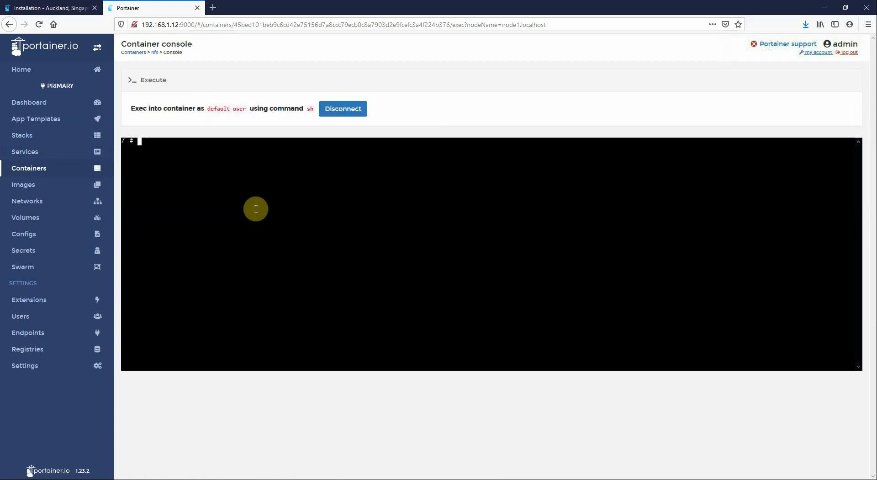
type("cd /nfs")
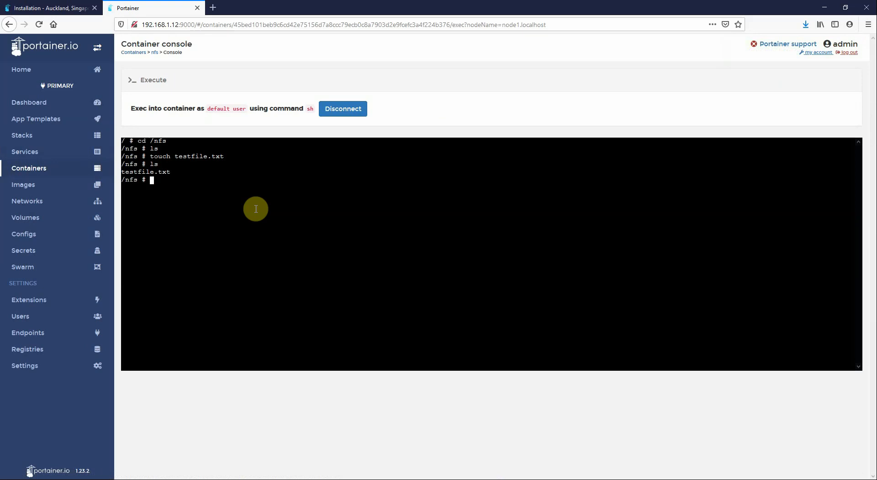
Upload File to upload.txt into the nfsvol volume's file browser
left_click(45, 223)
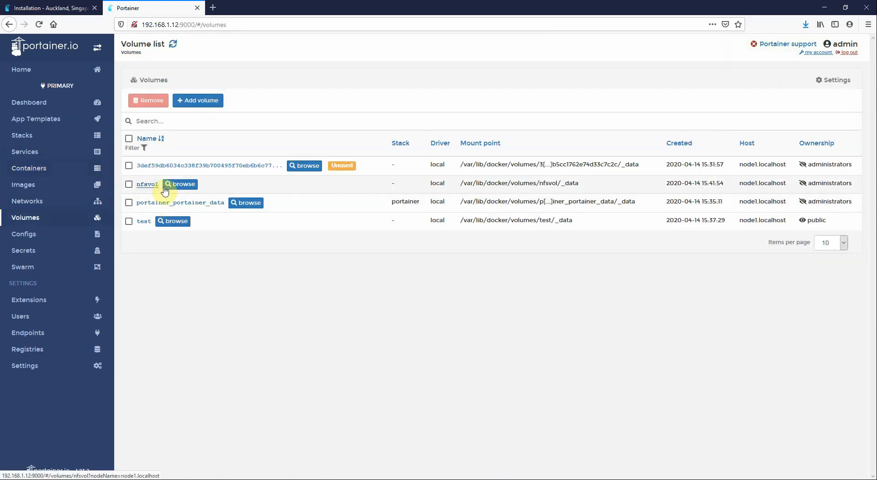
left_click(183, 185)
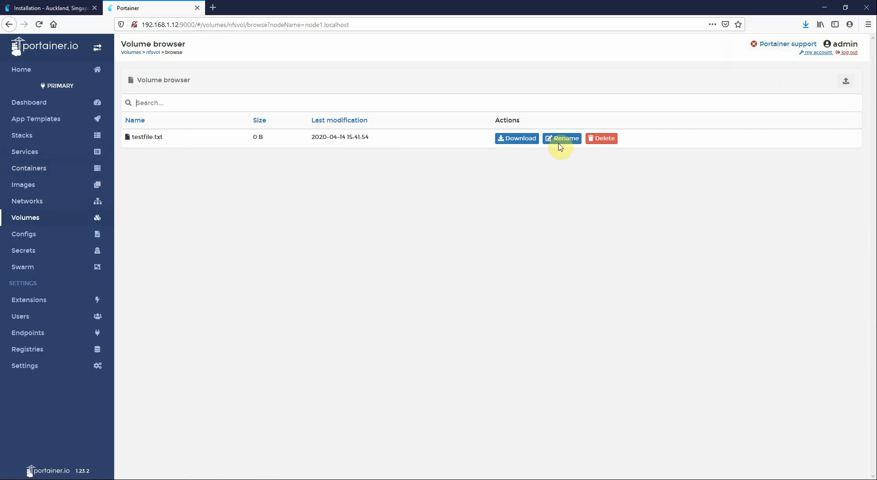
left_click(848, 80)
double_click(330, 164)
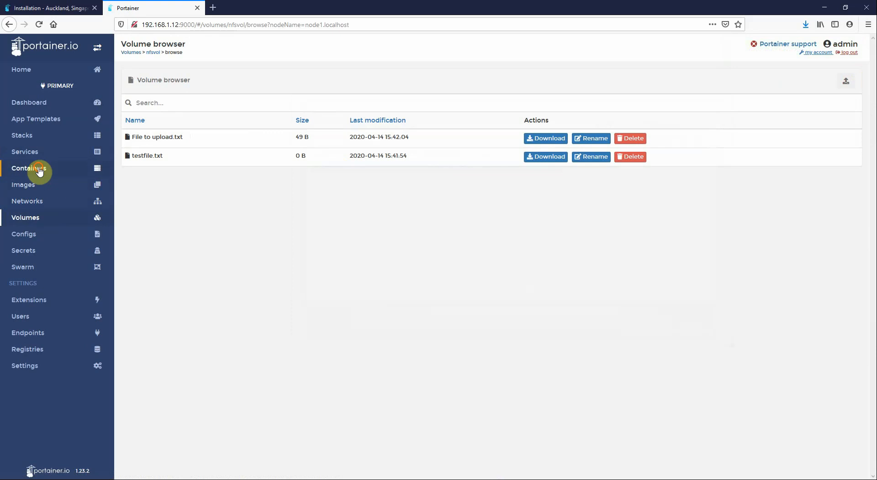
In the nfs container's /bin/sh console, run cd /nfs and ls to see both files, then disconnect
left_click(39, 169)
left_click(357, 165)
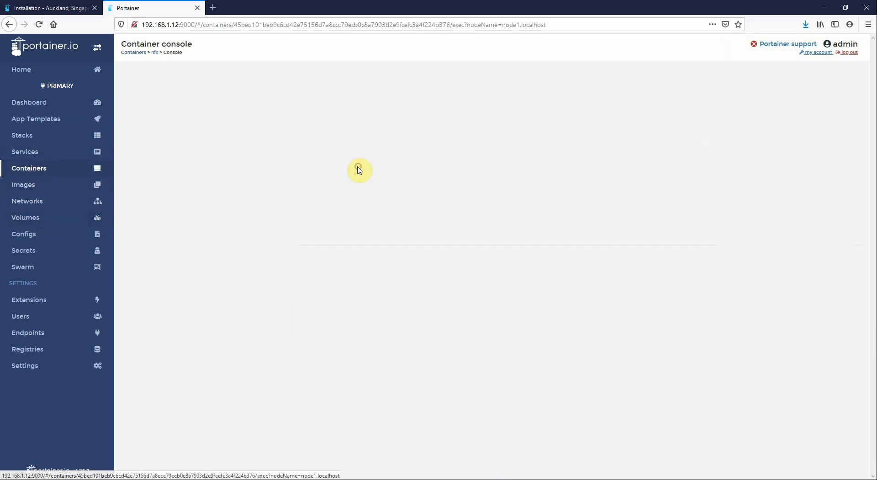
left_click(229, 114)
left_click(221, 147)
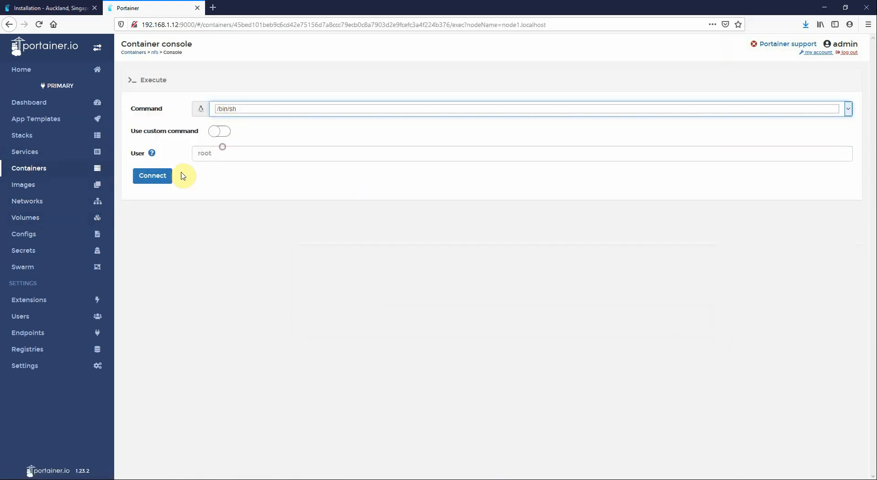
left_click(165, 177)
type("cd /")
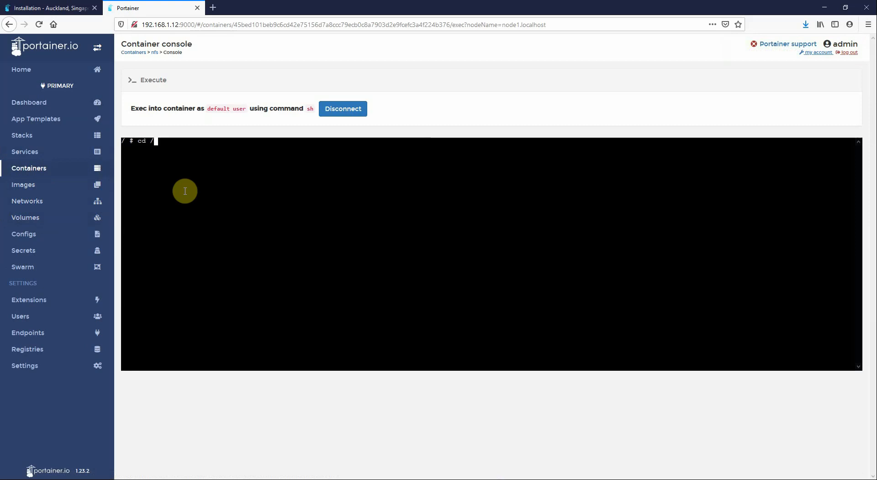
type("nfs")
key("Return")
type("ls")
key("Return")
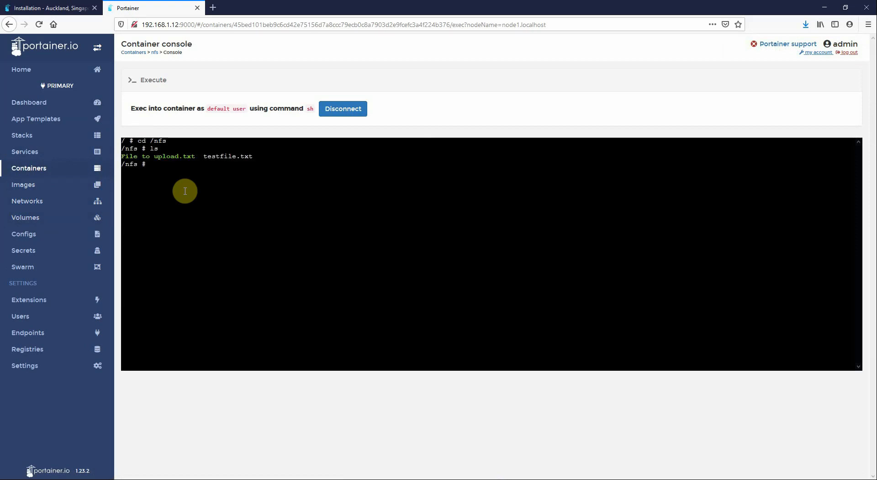
left_click(346, 110)
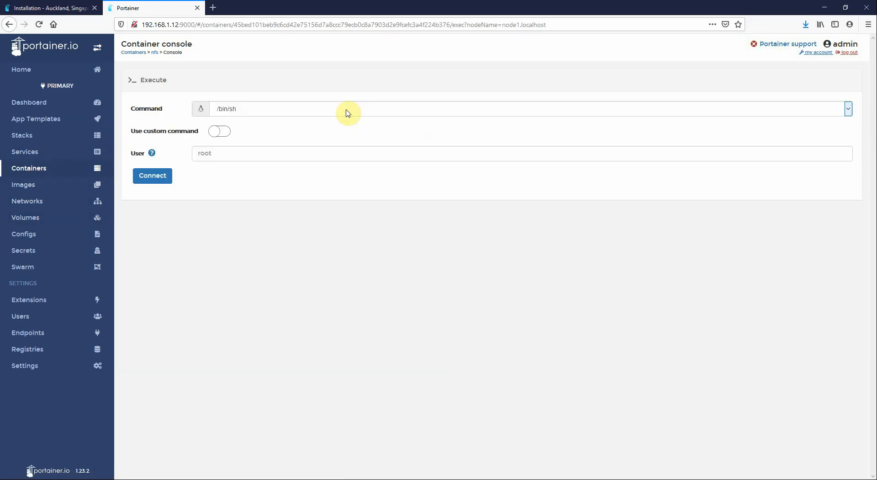
left_click(39, 169)
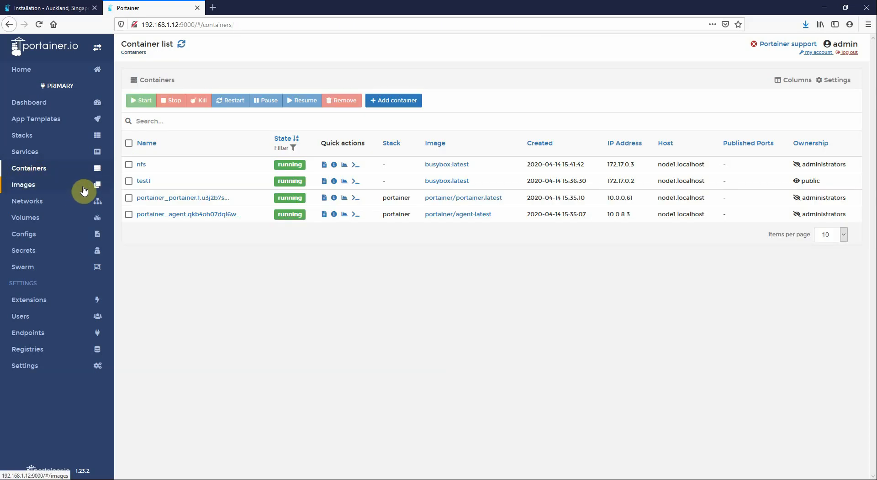
Stop the nfs container and browse nfsvol twice, finding no files while stopped
left_click(130, 164)
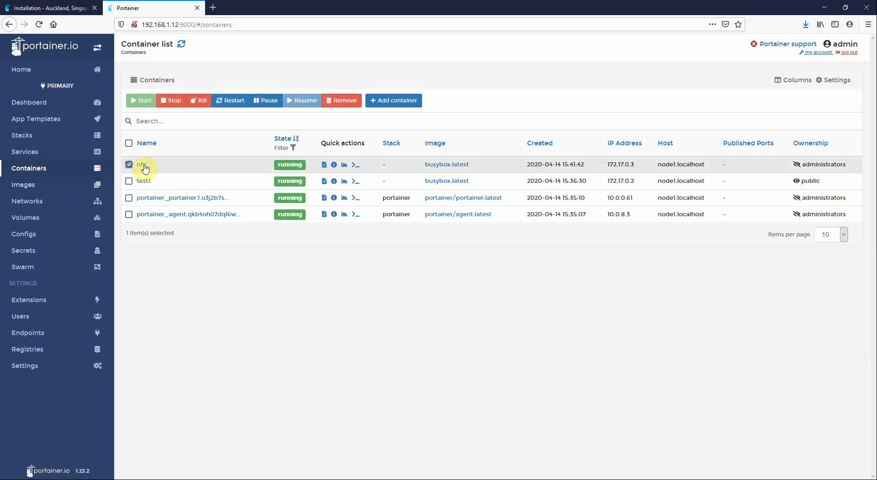
left_click(175, 105)
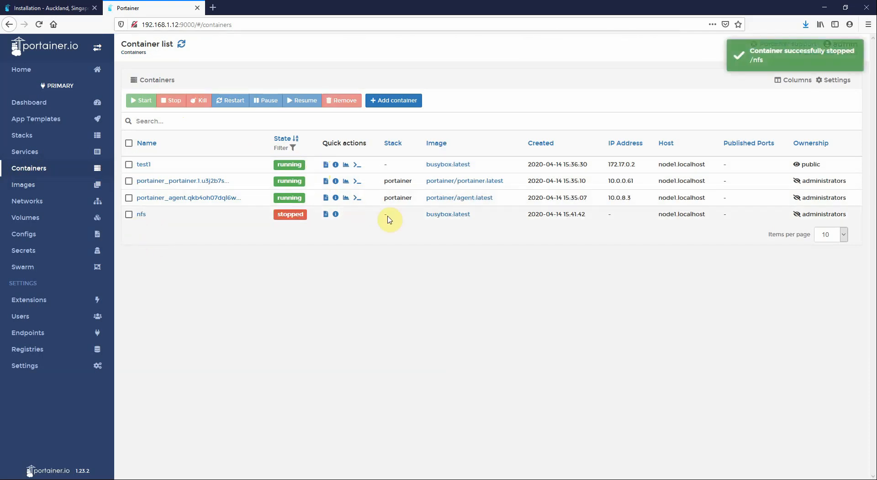
left_click(26, 216)
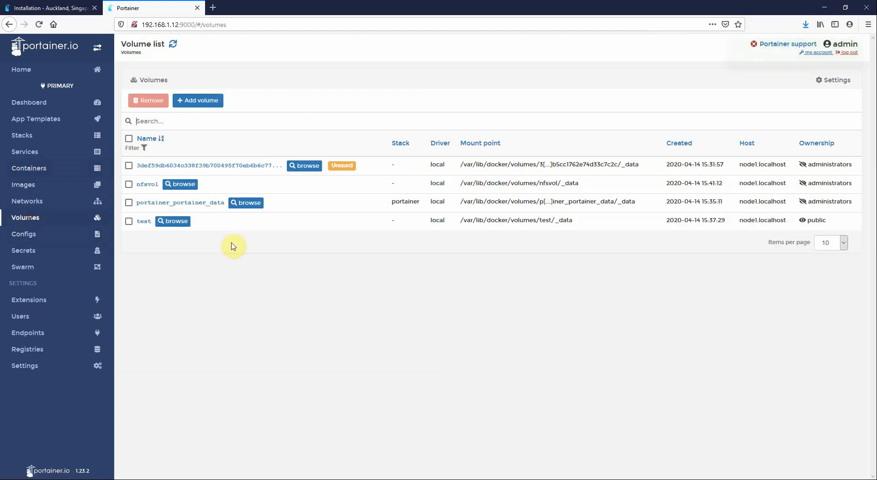
left_click(175, 183)
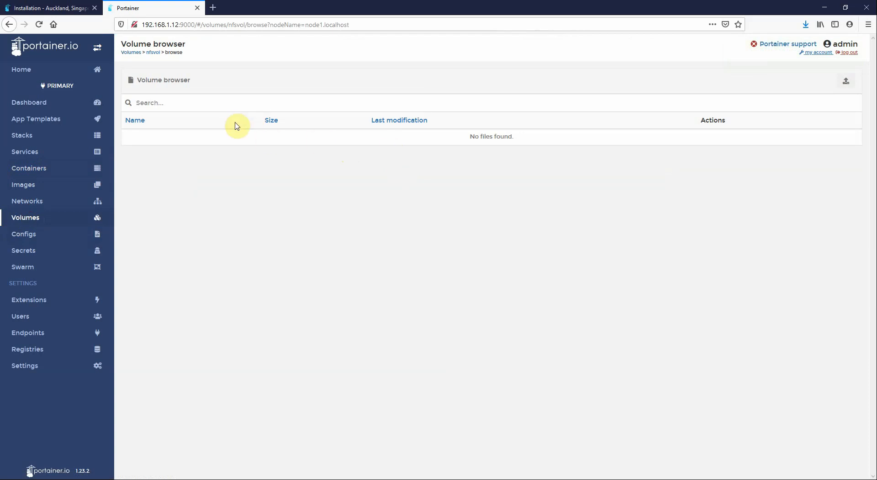
left_click(158, 101)
left_click(17, 224)
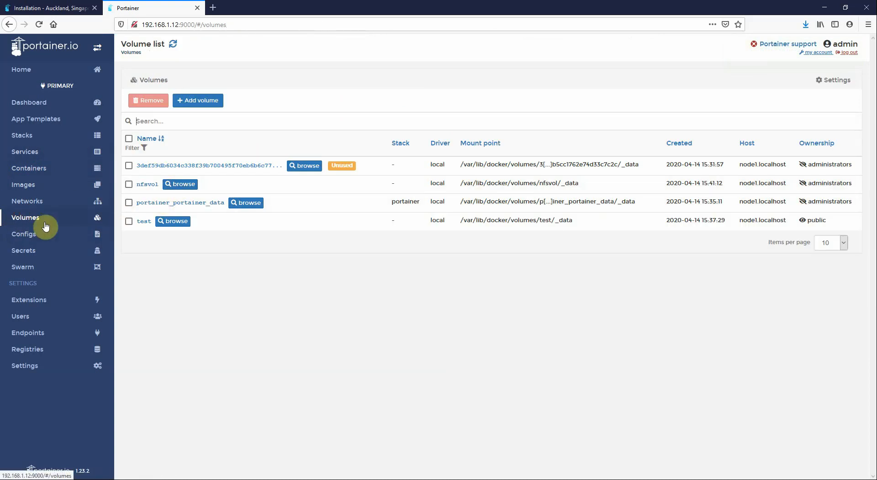
left_click(183, 184)
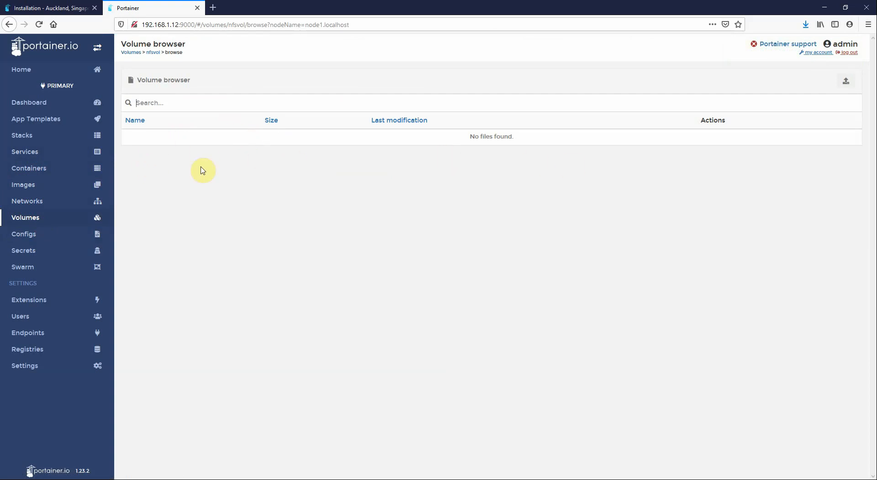
left_click(38, 170)
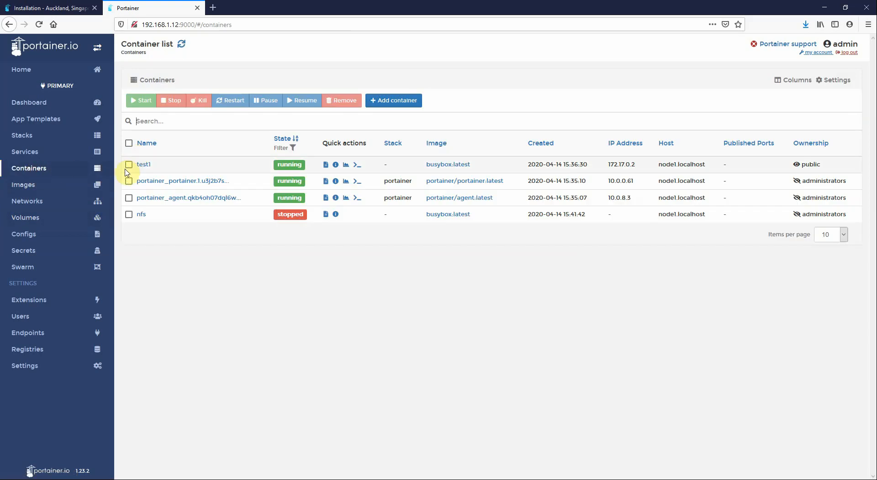
Start the nfs container, confirm nfsvol lists both files again, then go Home
left_click(128, 213)
left_click(141, 100)
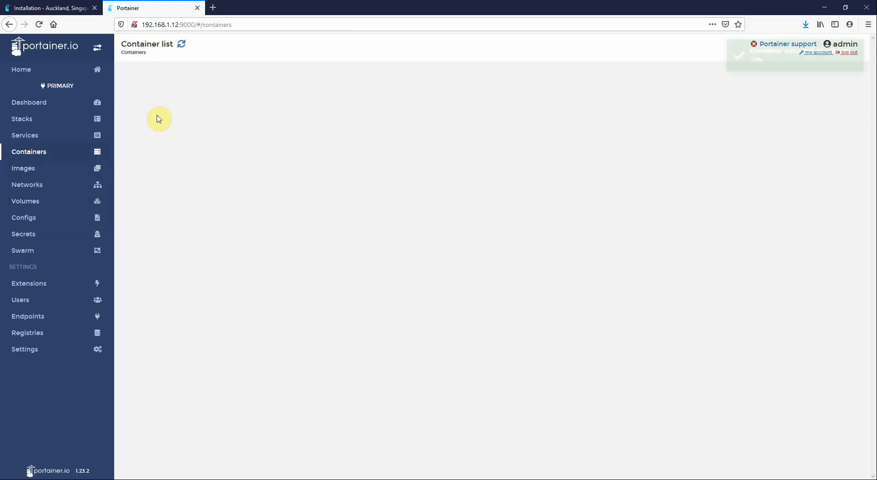
left_click(26, 217)
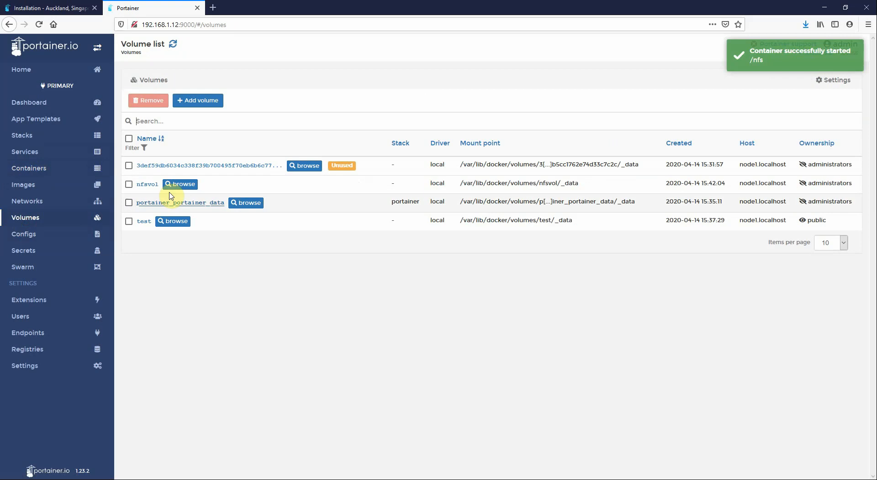
left_click(176, 184)
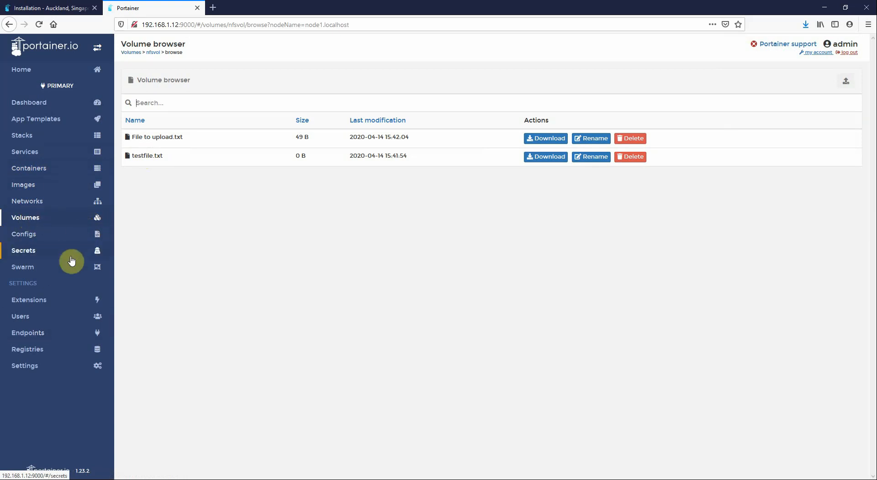
left_click(28, 70)
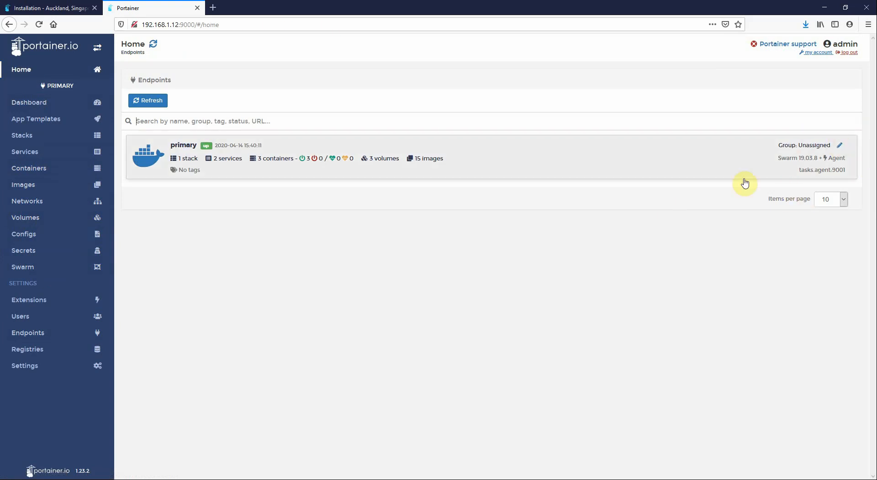
left_click(24, 7)
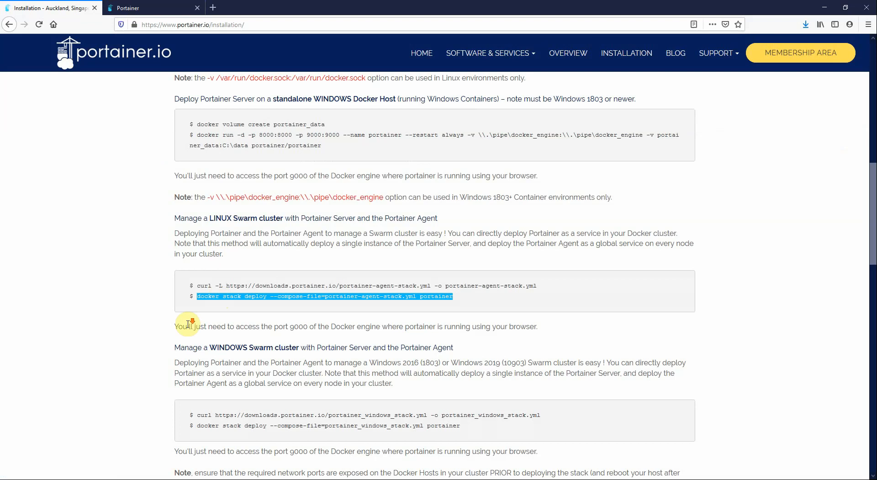
scroll(183, 320, "down", 5)
scroll(187, 321, "down", 4)
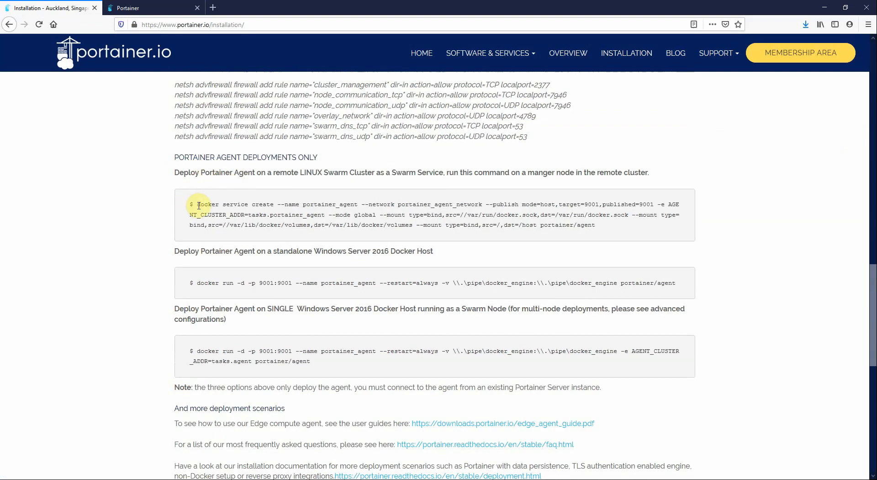
left_click_drag(197, 205, 612, 228)
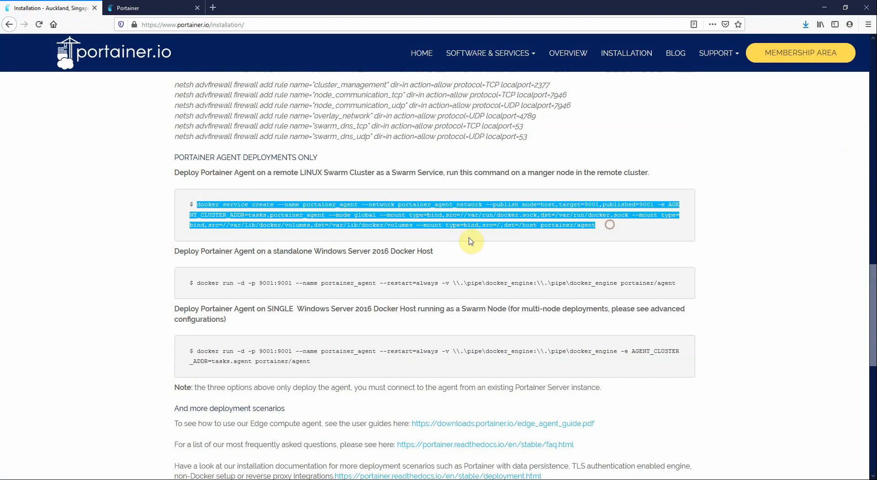
left_click(196, 200)
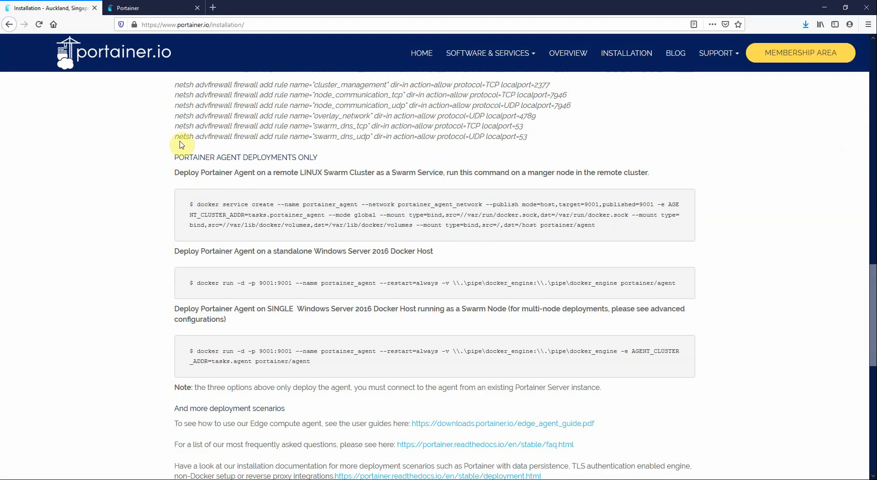
left_click(149, 12)
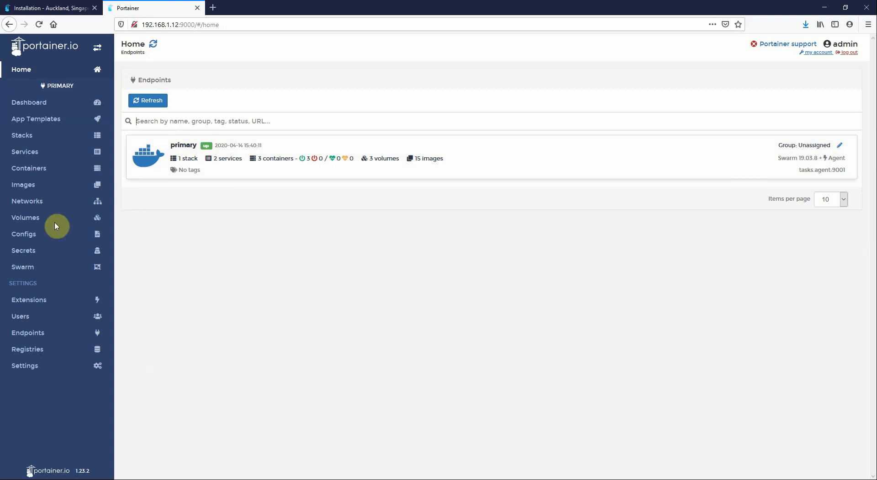
Show the Volumes list with its four volumes, including nfsvol and portainer_portainer_data
left_click(37, 221)
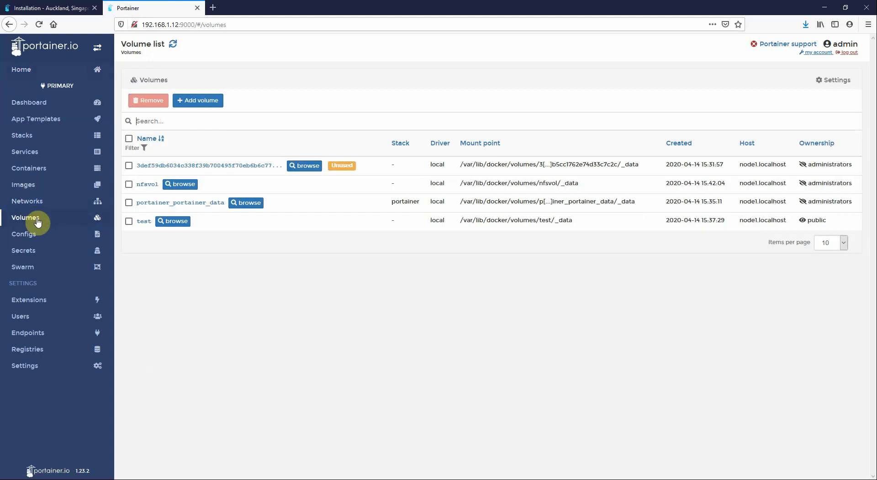